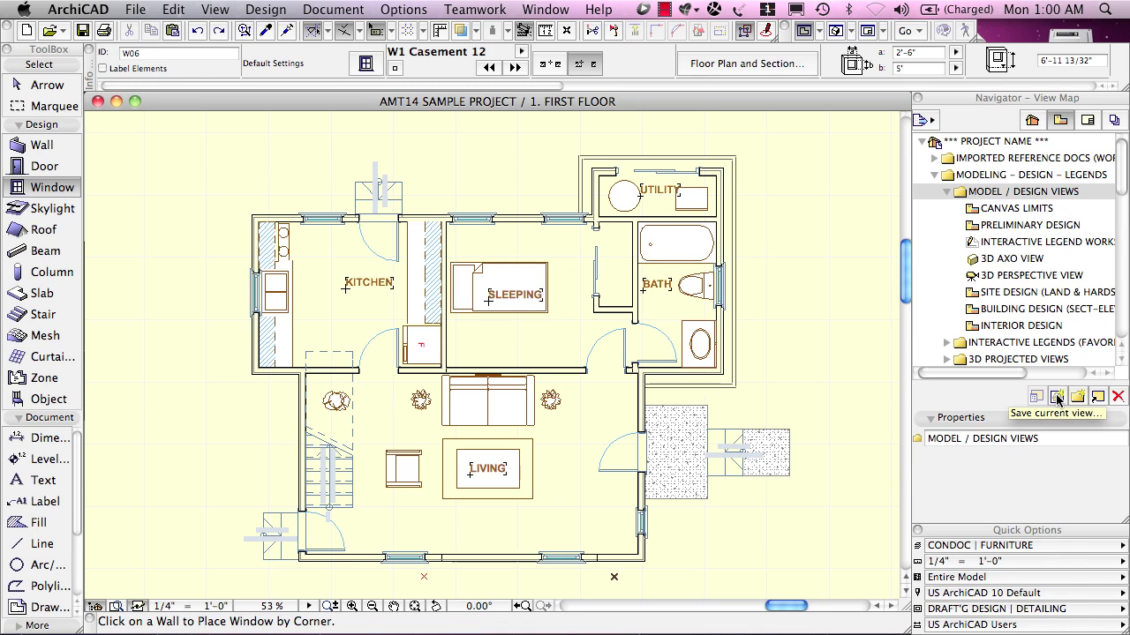
From the View Map, save the current first floor plan as view 1. FIRST FLOOR with default settings
left_click(1059, 121)
left_click(1037, 121)
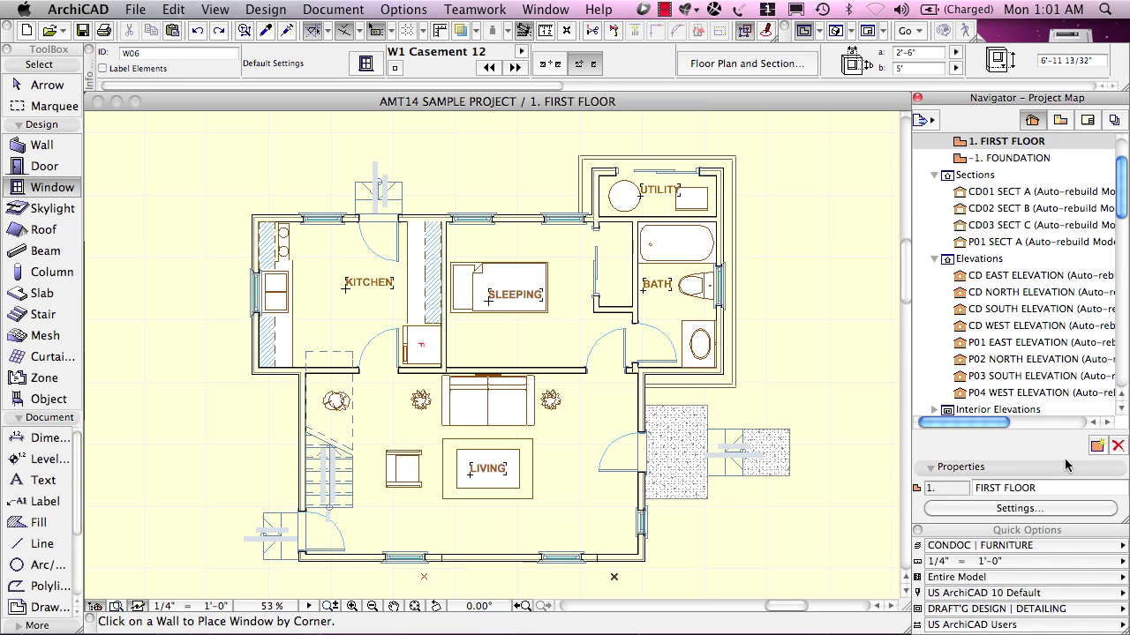
left_click(1059, 121)
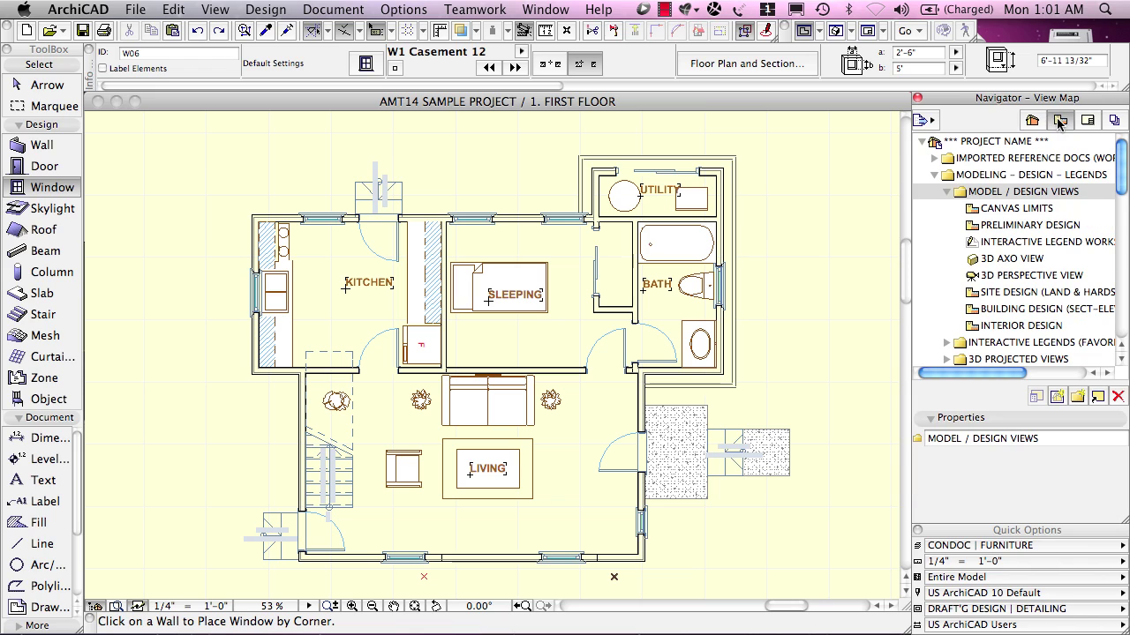
left_click(1056, 398)
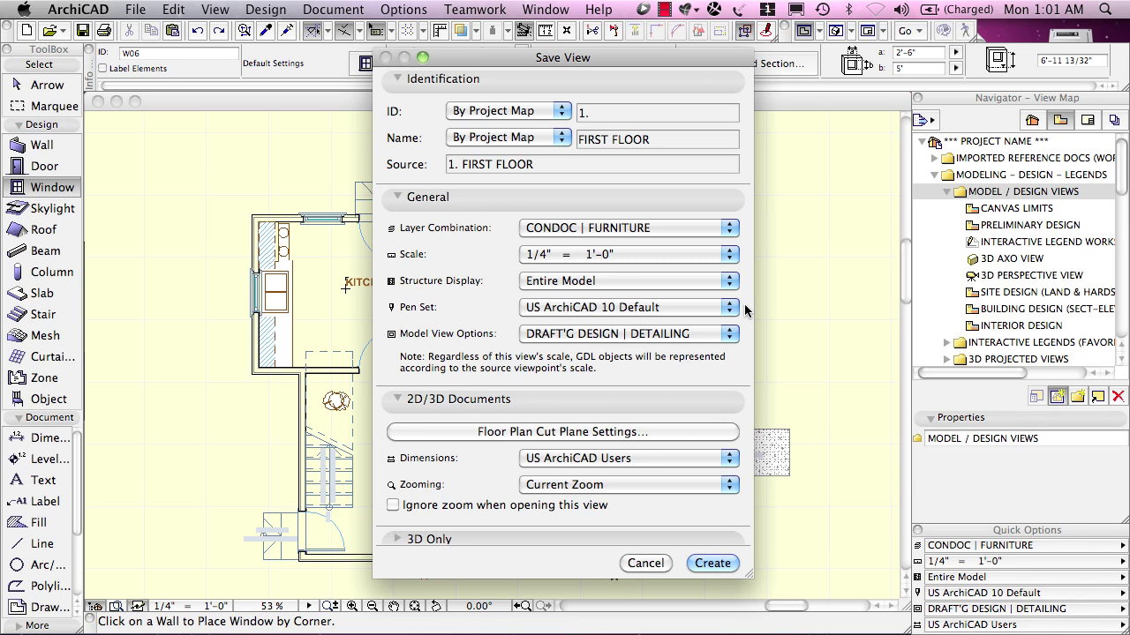
left_click(711, 562)
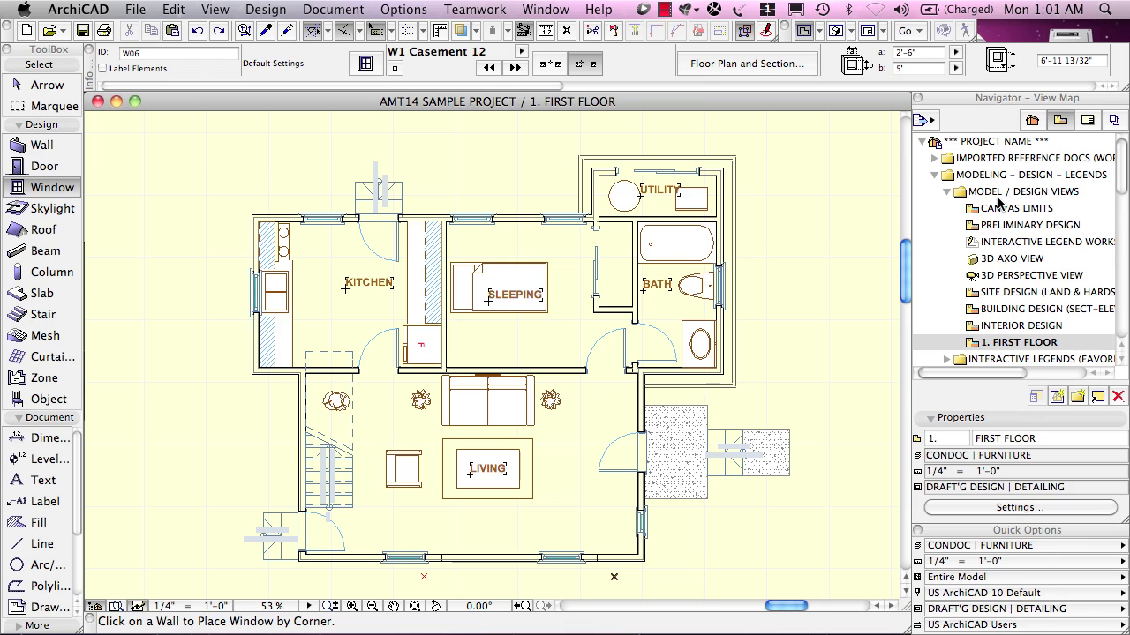
Select the 1. FIRST FLOOR view and open its View Settings
left_click(1016, 344)
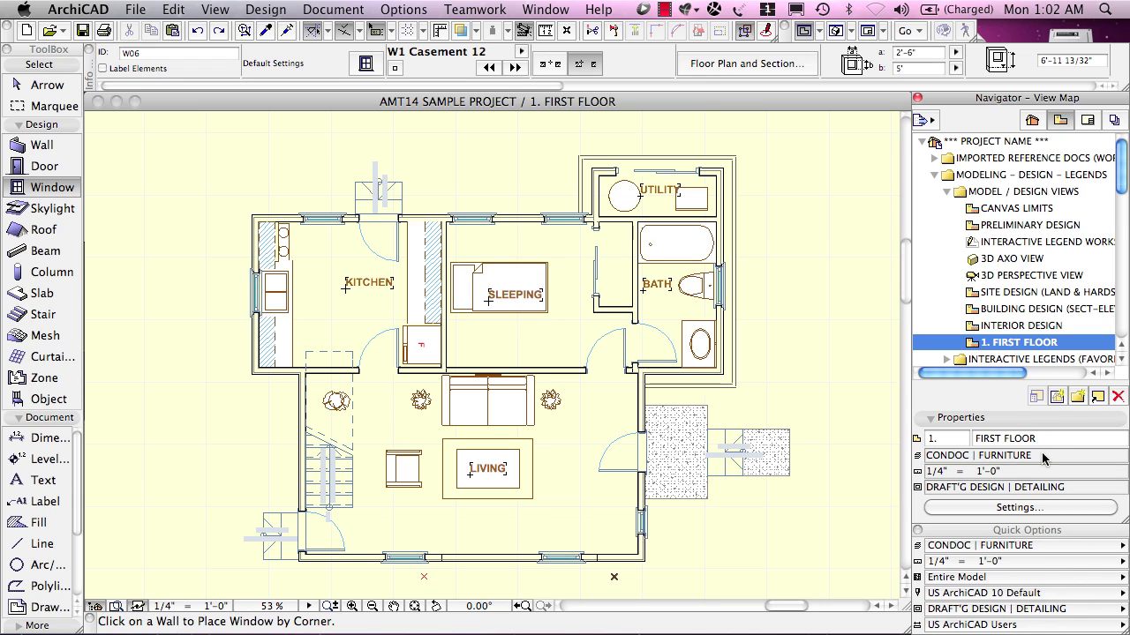
left_click(1015, 509)
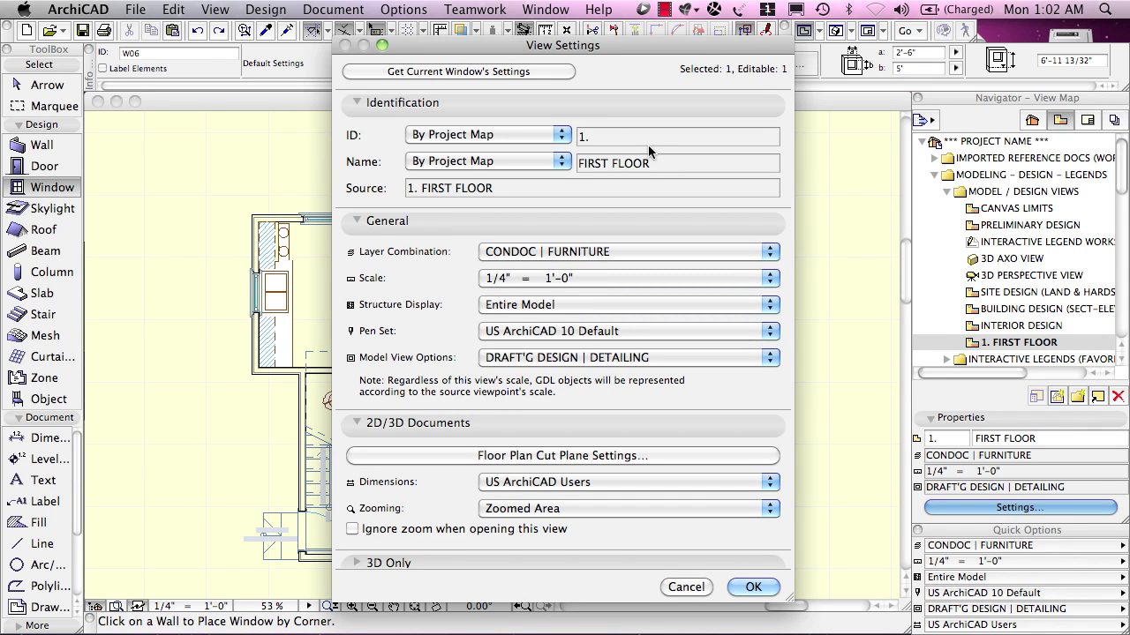
Choose the CONDOC | ELECTRICAL layer combination and a Custom name of MY NEW VIEW
left_click(578, 254)
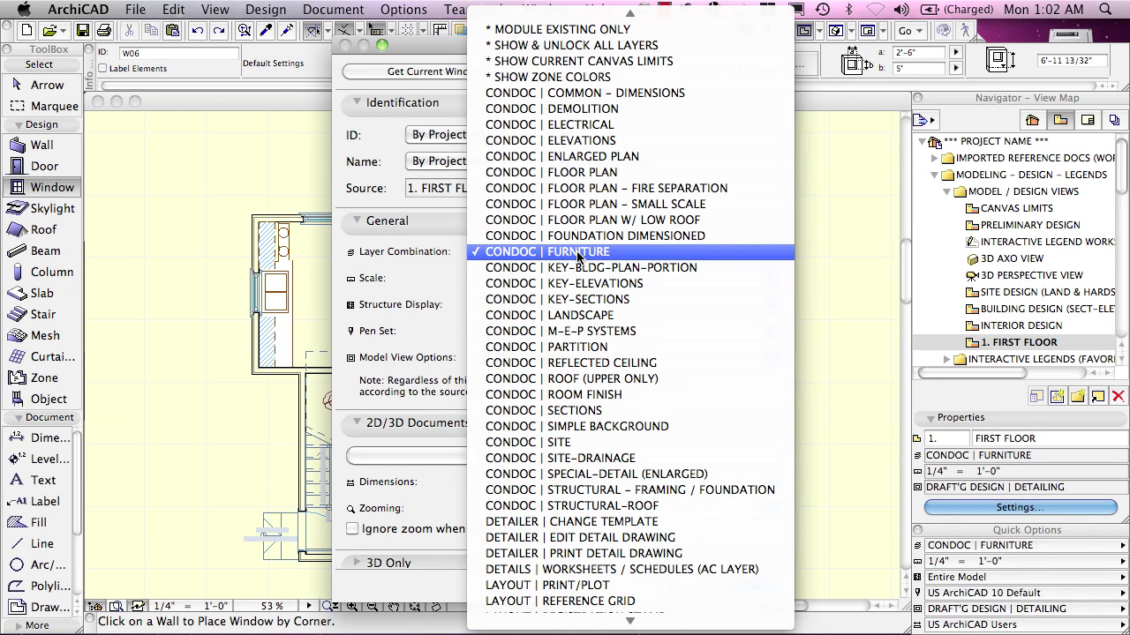
left_click(578, 126)
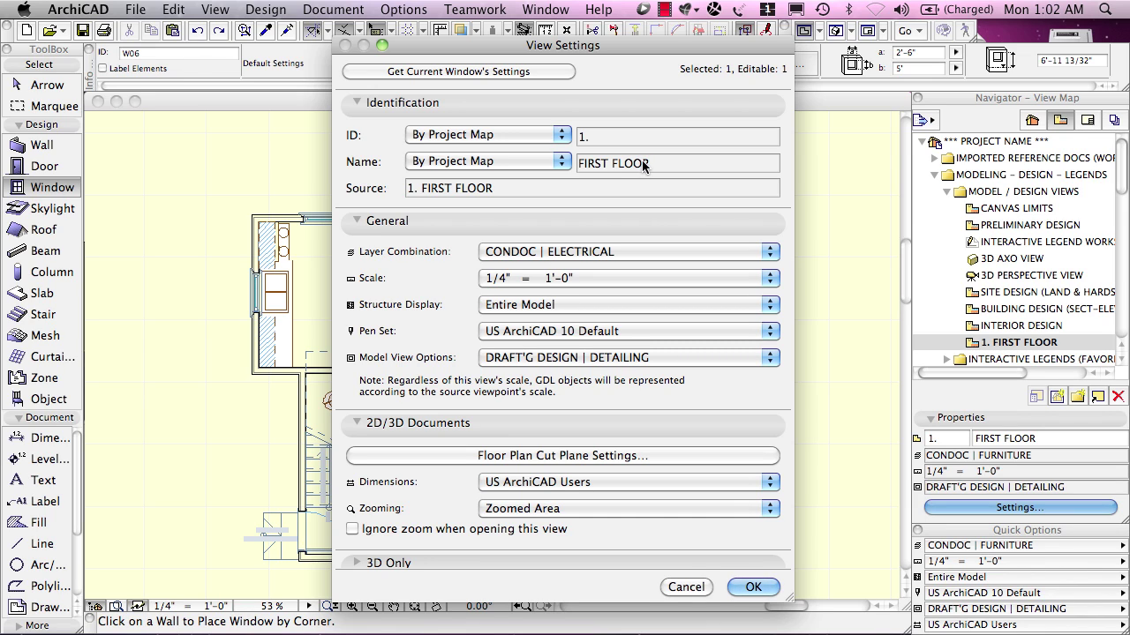
left_click(562, 162)
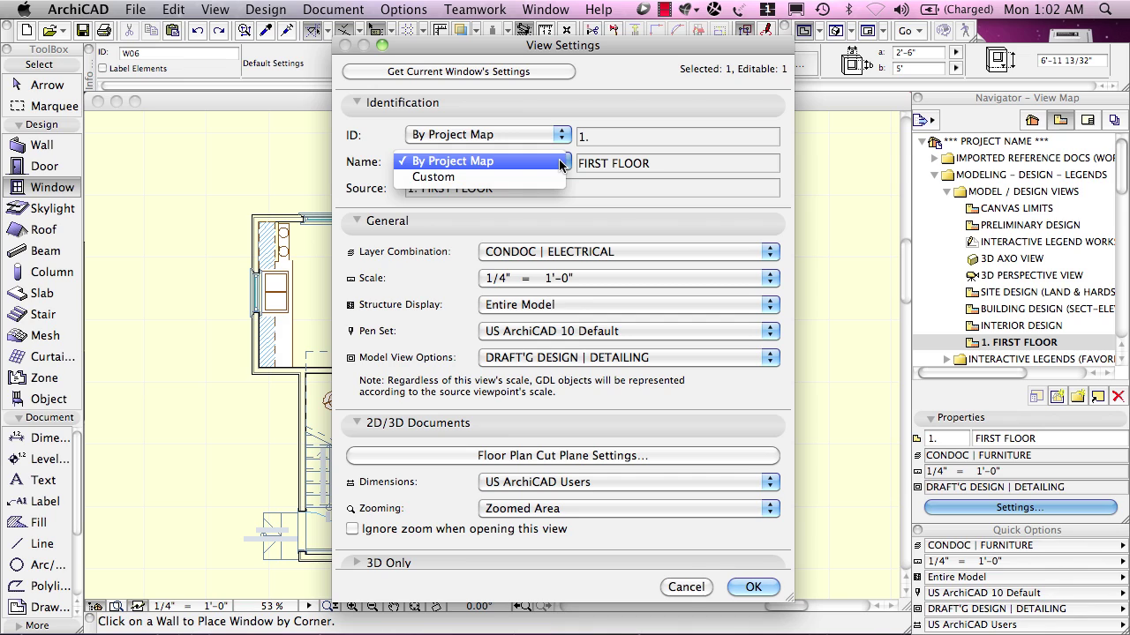
left_click(515, 175)
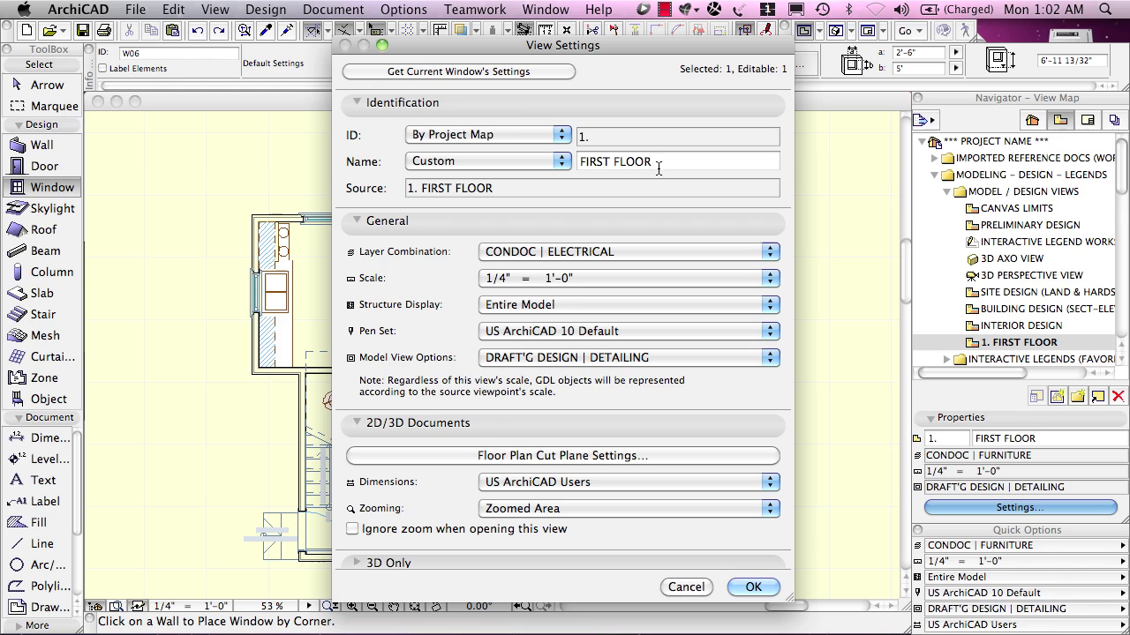
type("M")
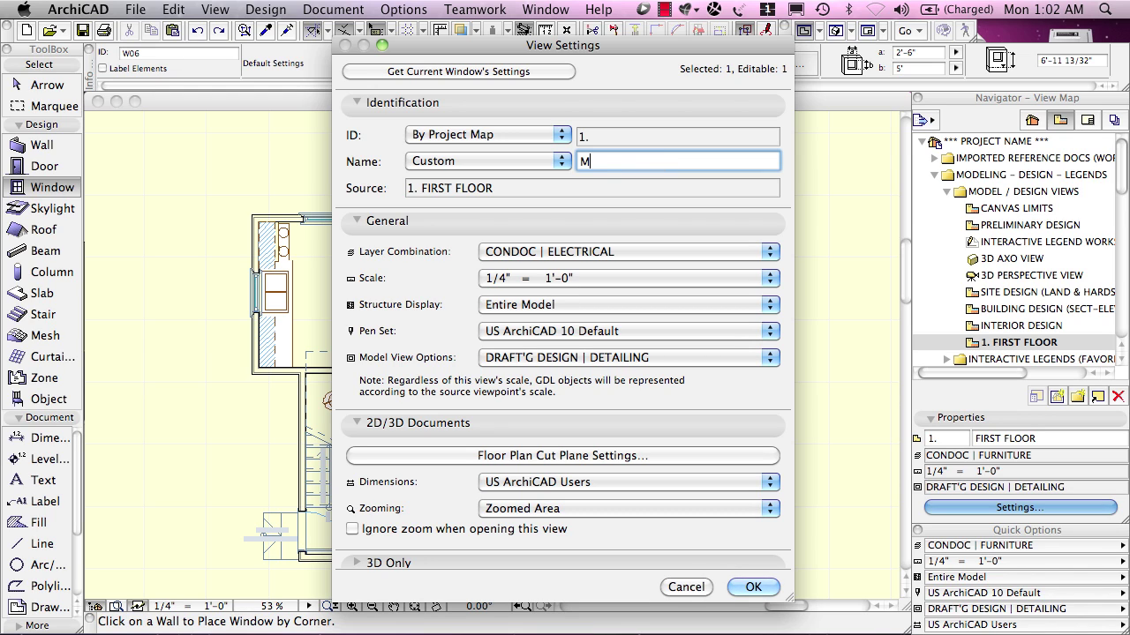
type("Y NEW VIEW")
Apply the view settings, then rename MY NEW VIEW to ELECTRICAL PLAN in the Navigator Properties
left_click(746, 586)
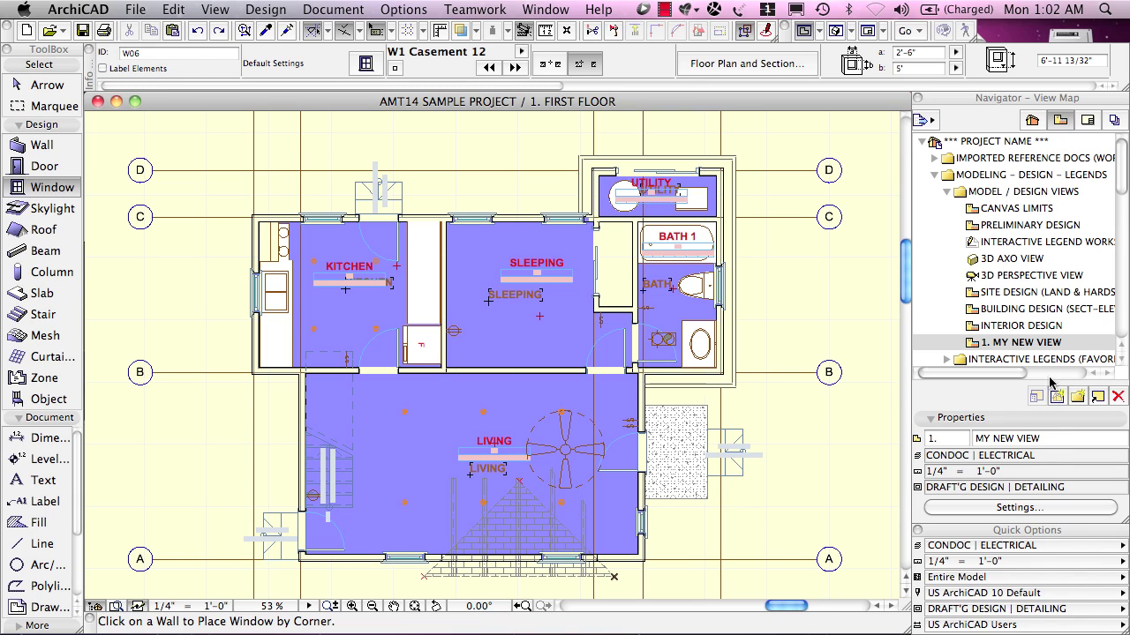
left_click(1049, 440)
left_click_drag(1034, 440, 994, 439)
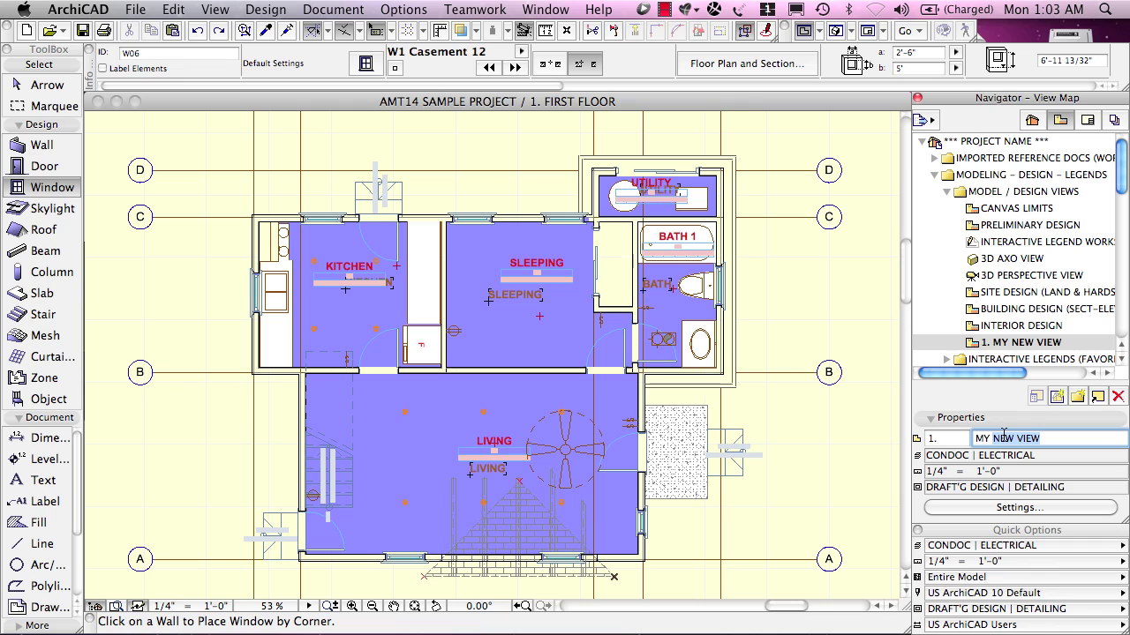
type("ELECTRICAL PLAN")
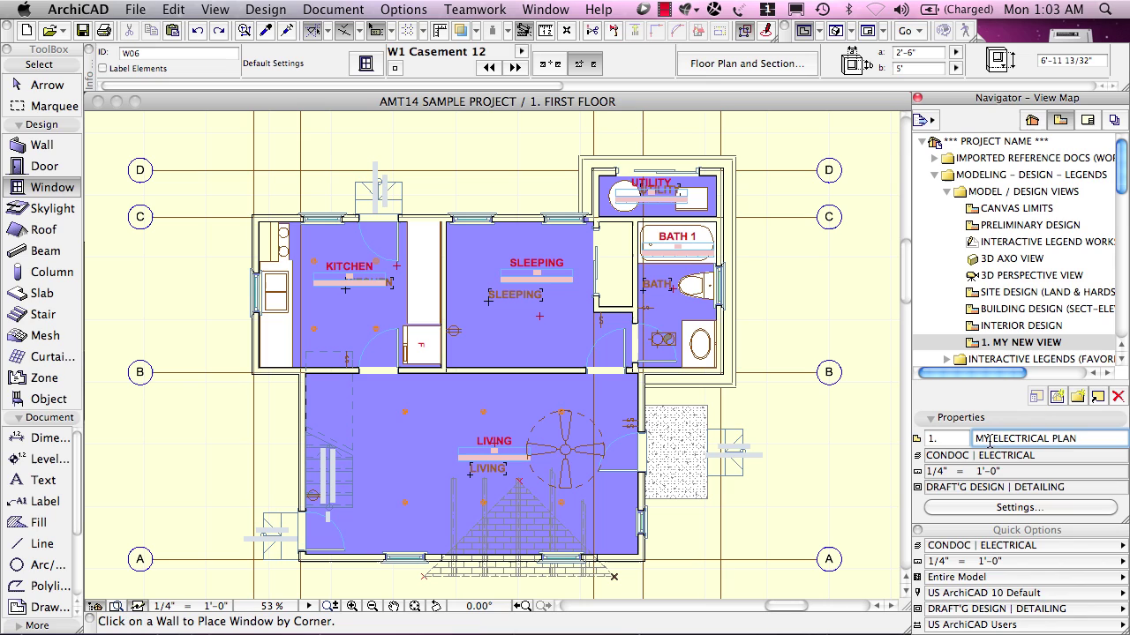
key("Return")
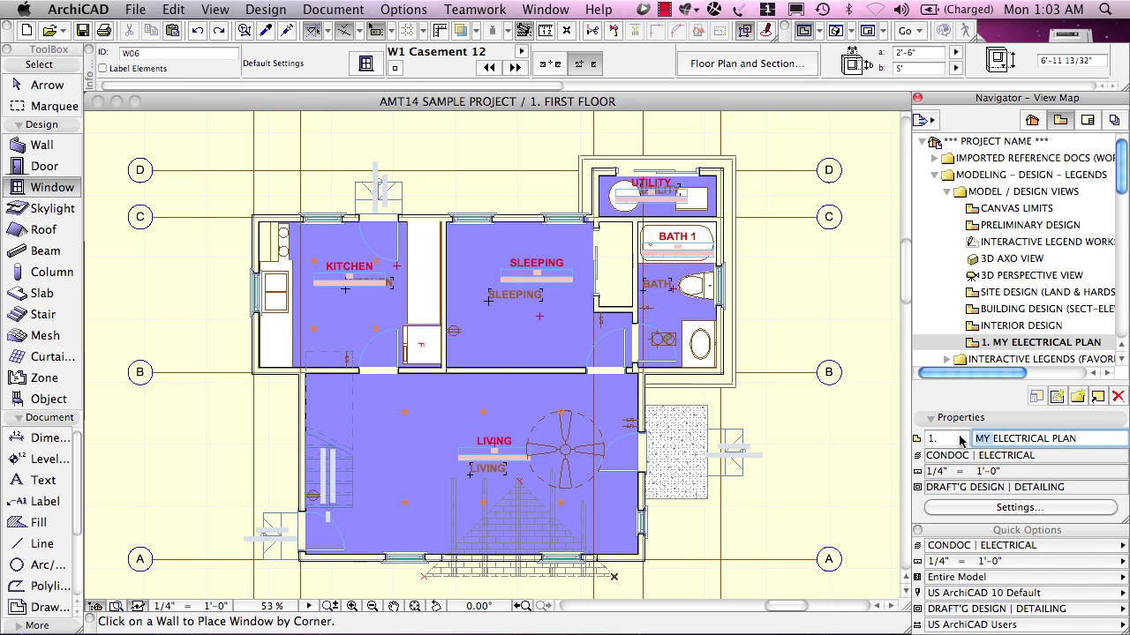
key("BackSpace")
key("Return")
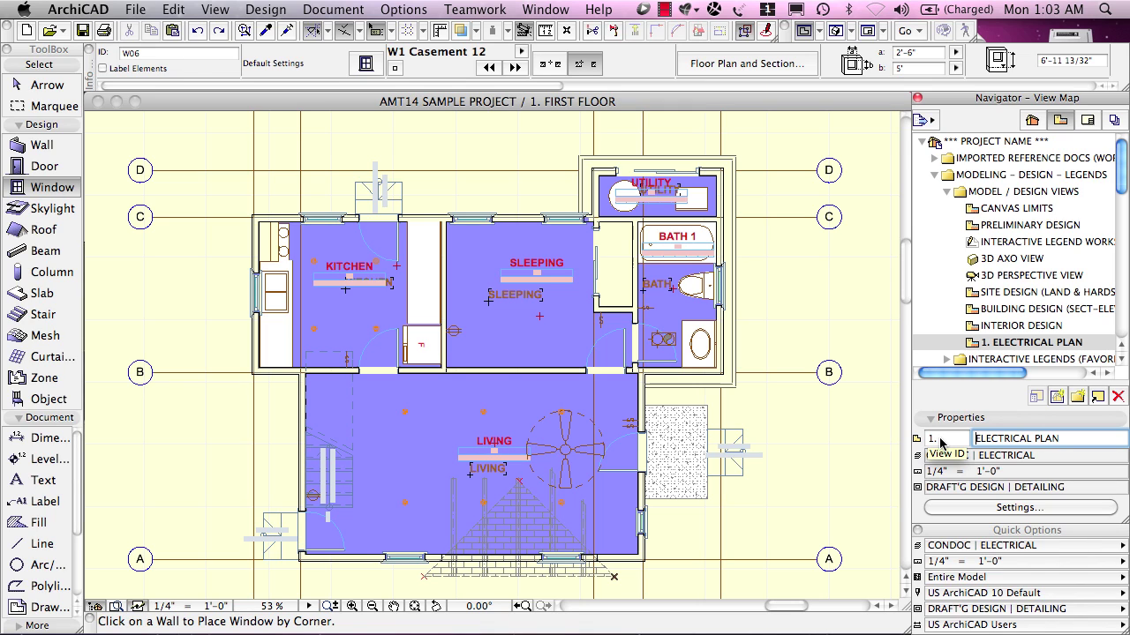
Delete the 1. from the view's ID field so only ELECTRICAL PLAN remains
left_click(1032, 121)
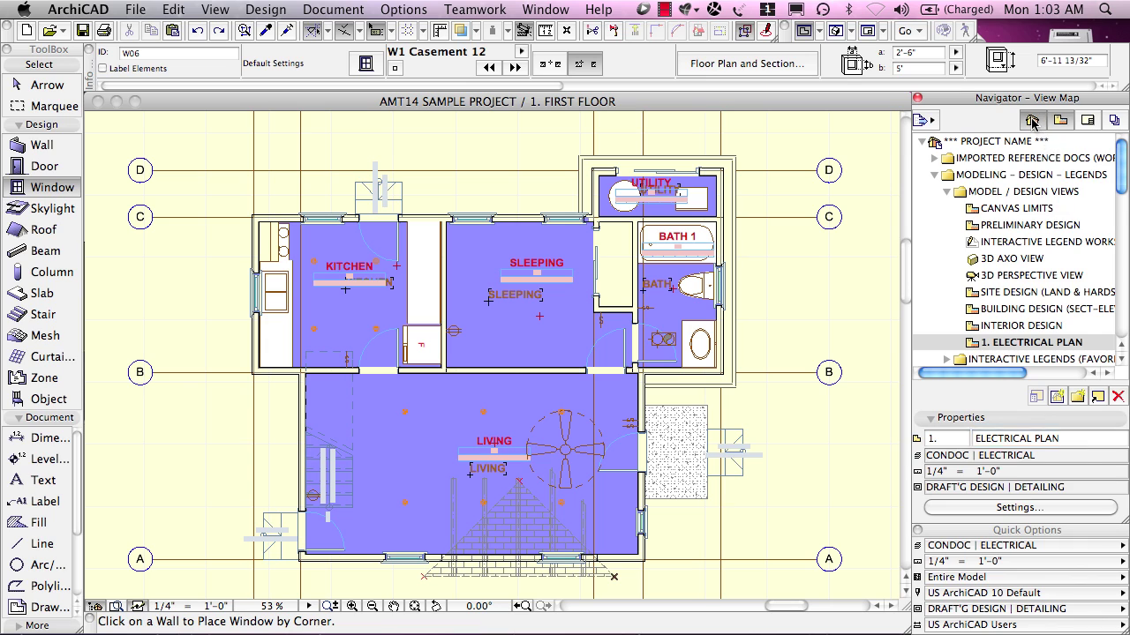
left_click_drag(1119, 185, 1124, 157)
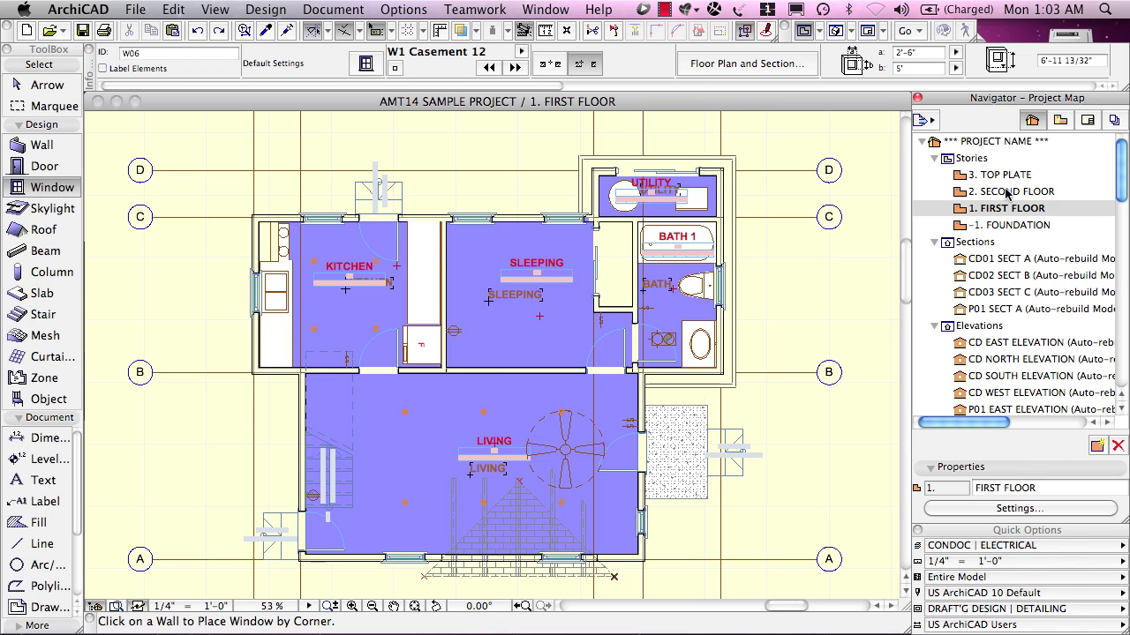
left_click(1060, 119)
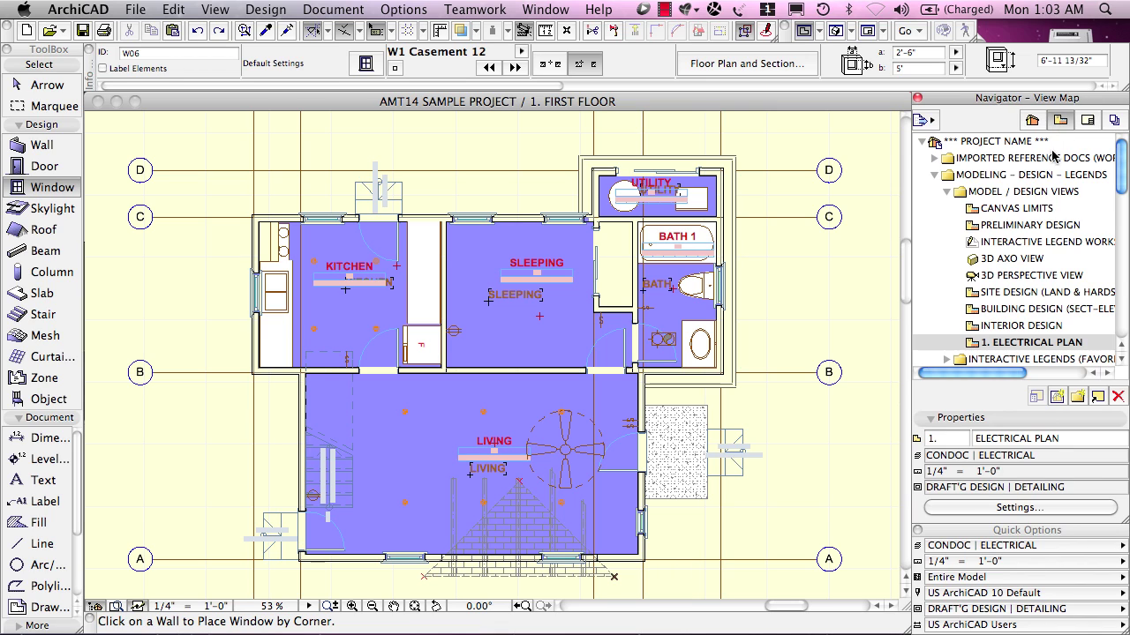
left_click(942, 438)
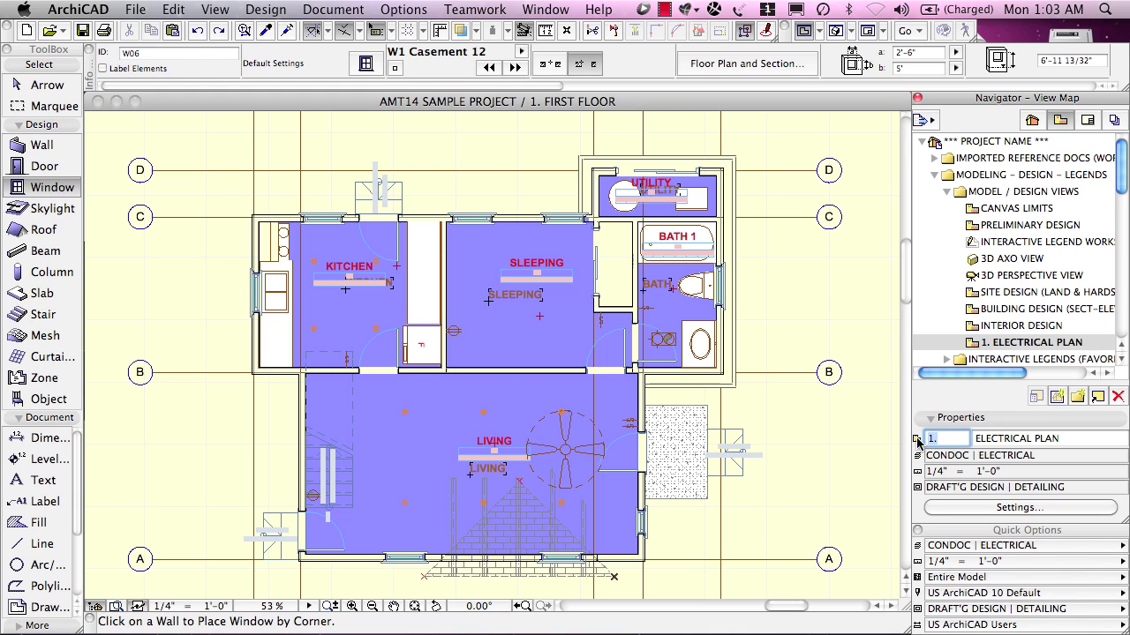
key("BackSpace")
key("Return")
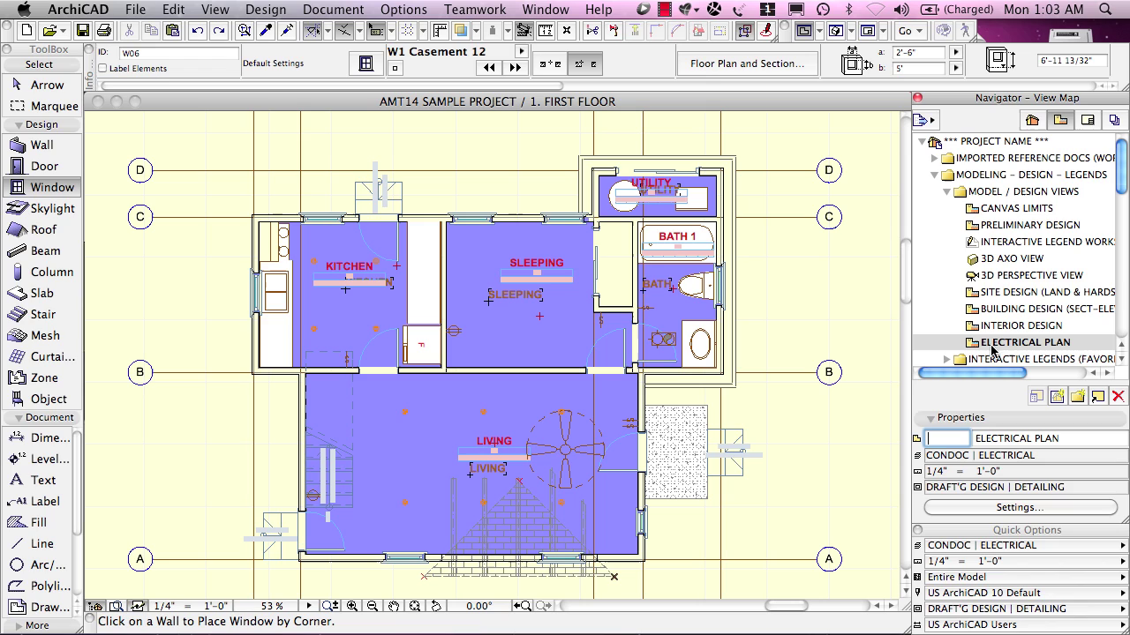
left_click(941, 445)
With ELECTRICAL PLAN selected, save the current plan as another 1. FIRST FLOOR view
left_click(973, 344)
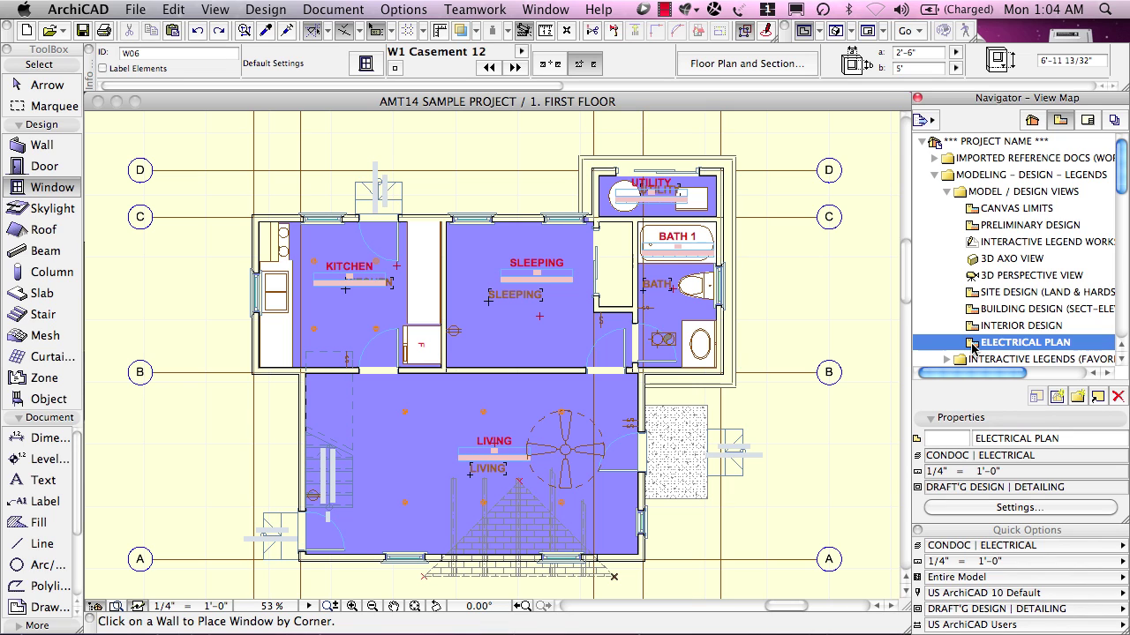
left_click(1057, 396)
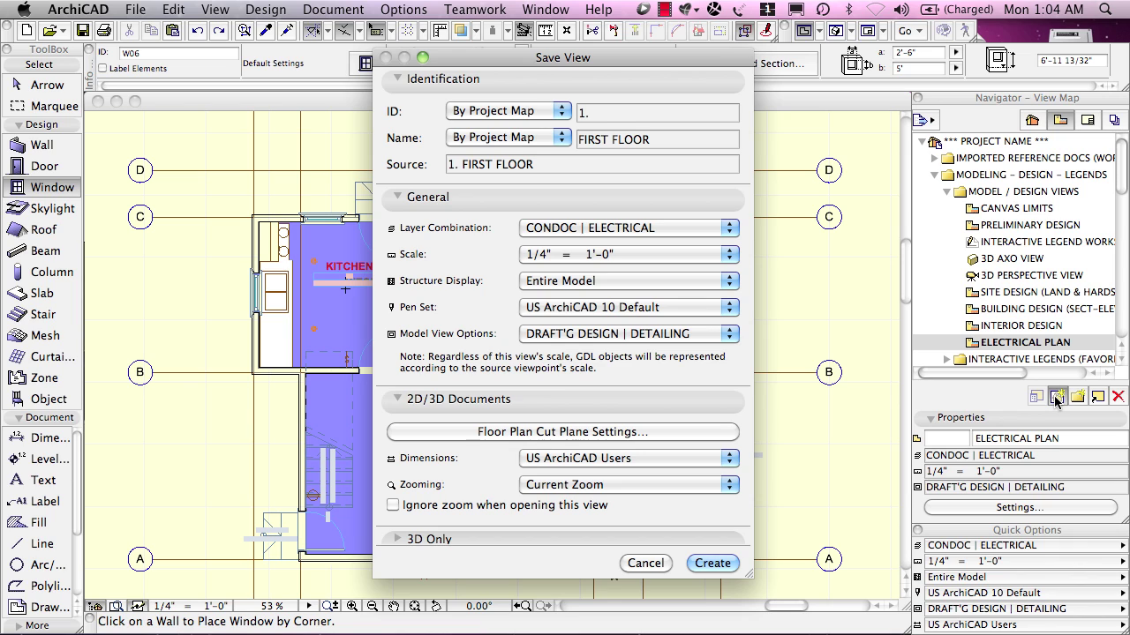
left_click(712, 564)
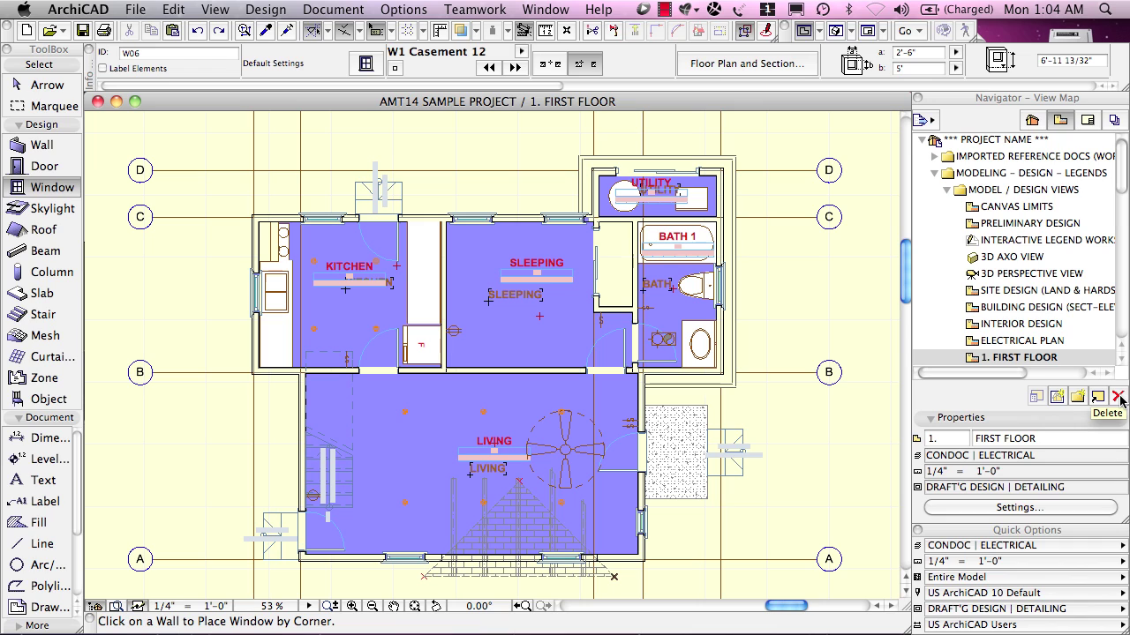
Delete the extra 1. FIRST FLOOR view and the ELECTRICAL PLAN view, confirming each warning
left_click(1118, 398)
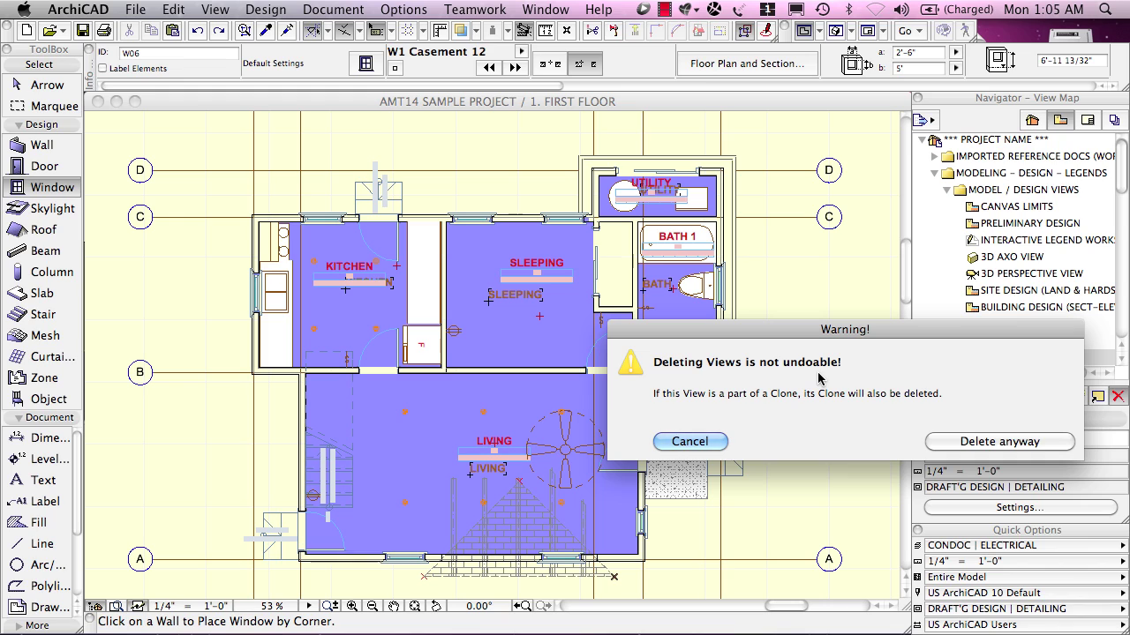
left_click(992, 443)
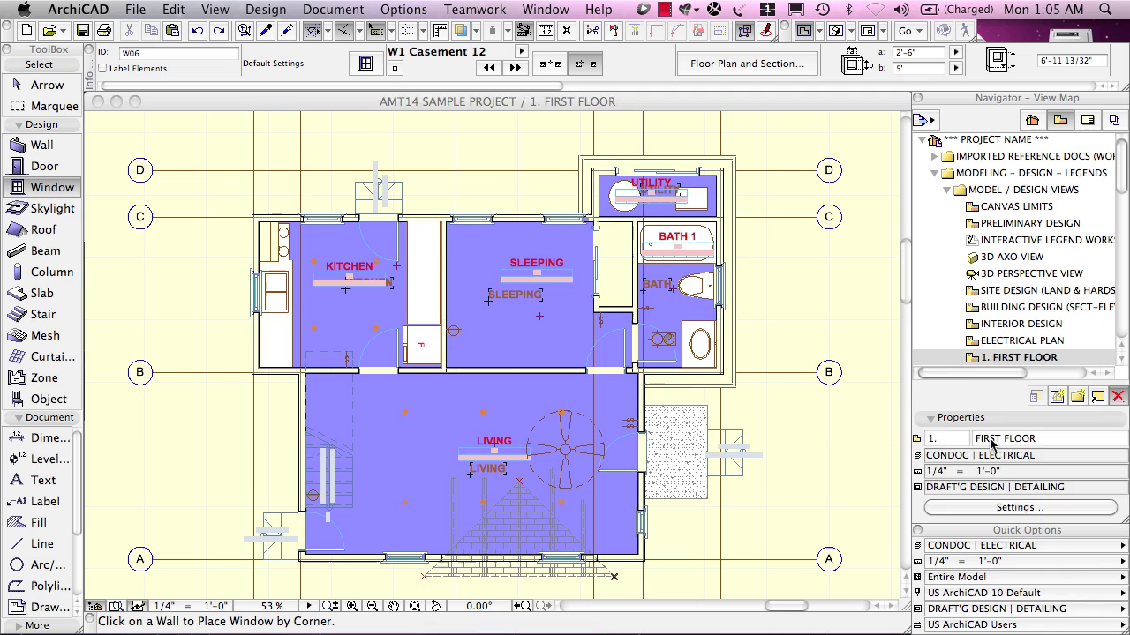
left_click(974, 342)
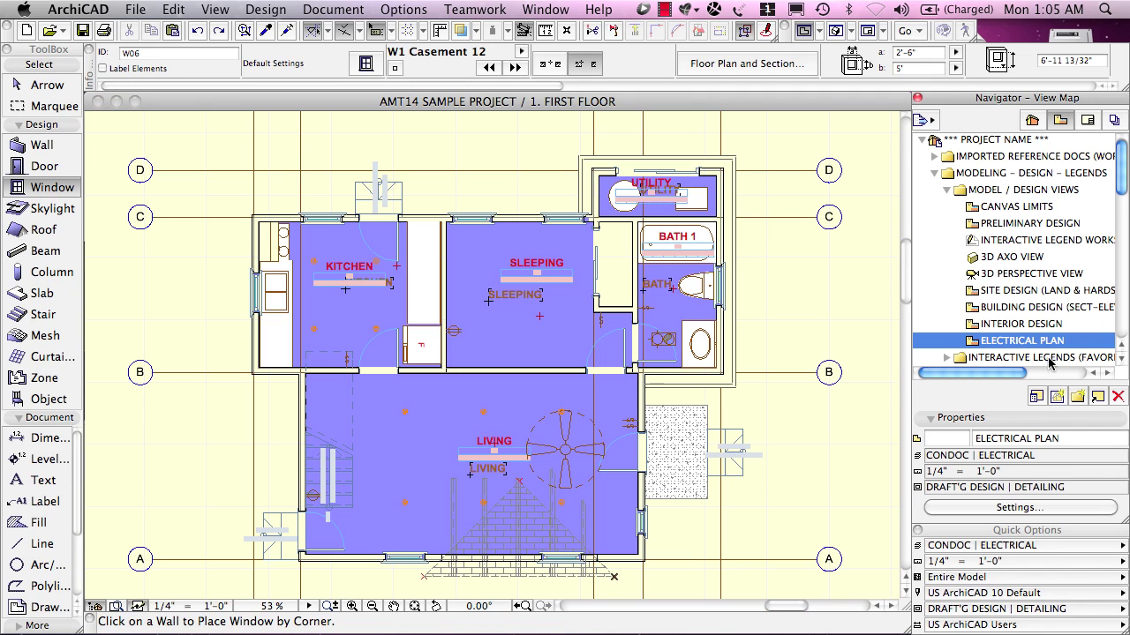
left_click(1117, 398)
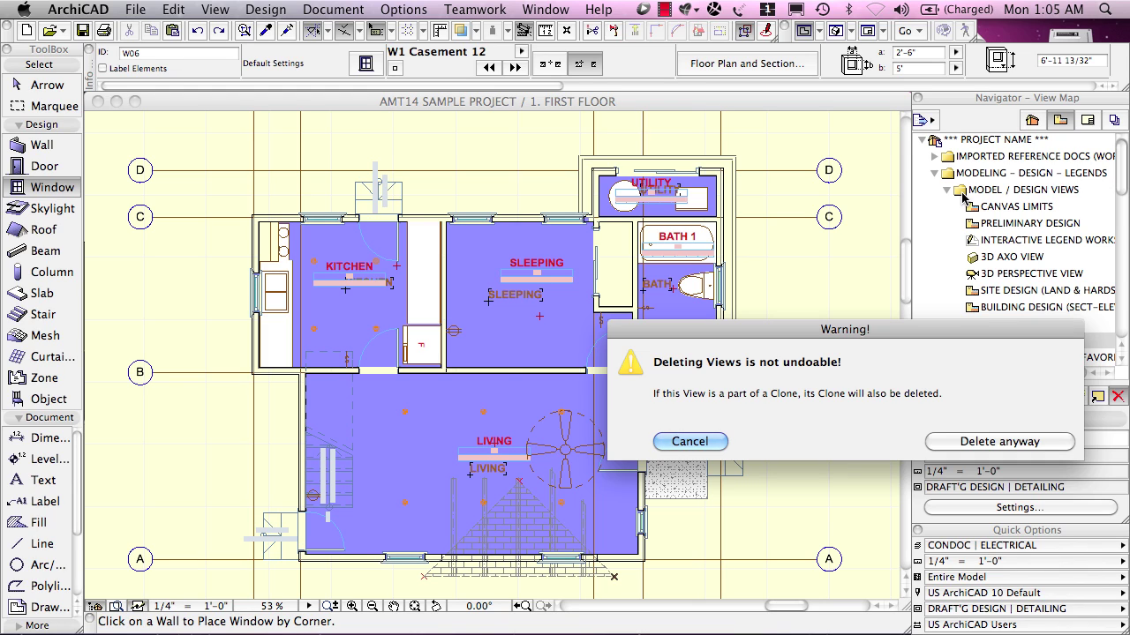
left_click(983, 444)
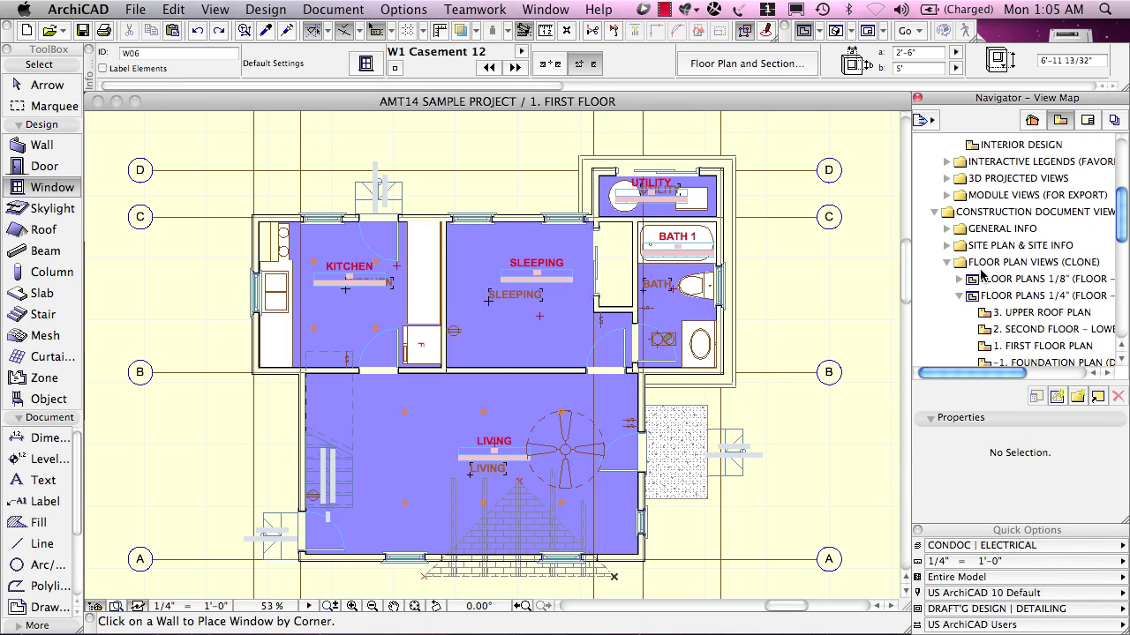
Select the FLOOR PLANS 1/8" view and scroll the View Map up to Model / Design Views
left_click(975, 280)
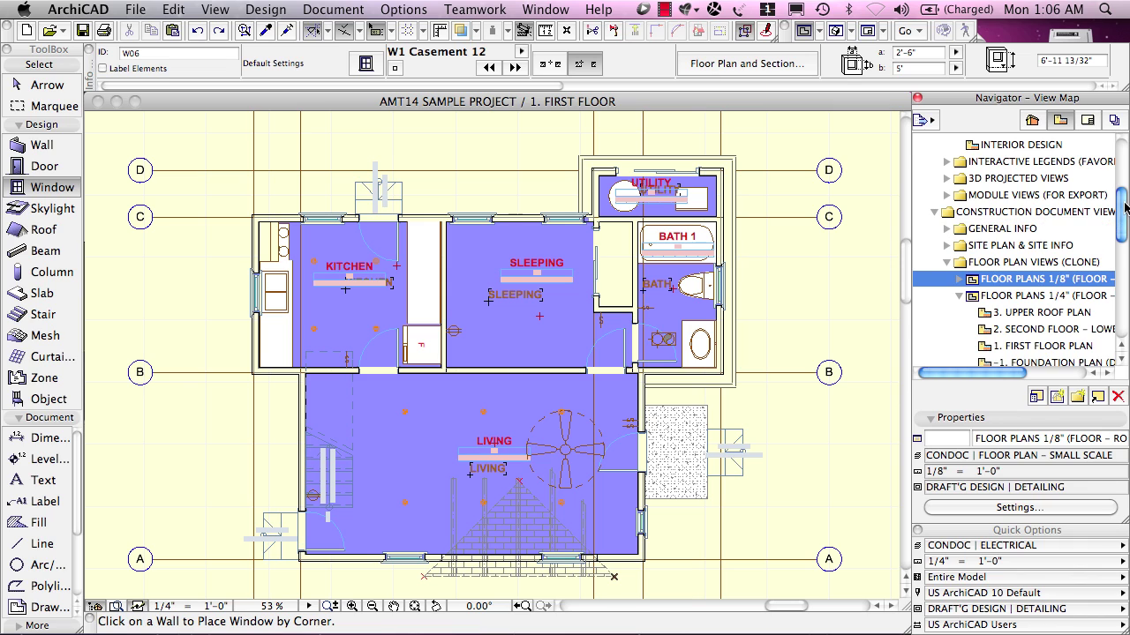
left_click_drag(1126, 207, 1125, 157)
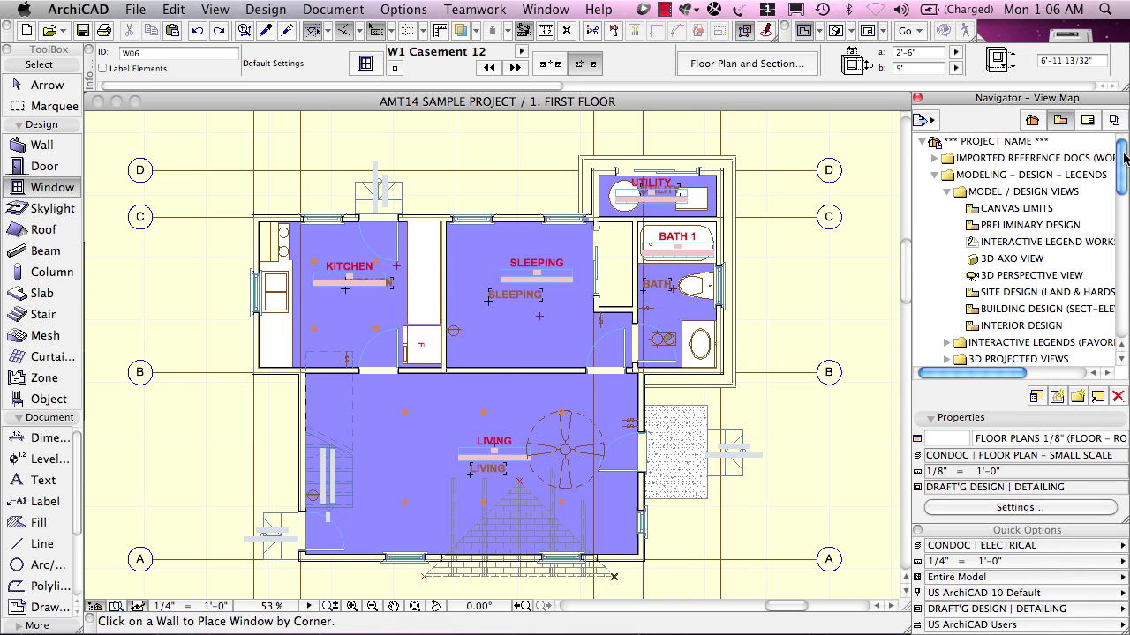
Open the INTERIOR DESIGN view from the View Map
left_click(974, 329)
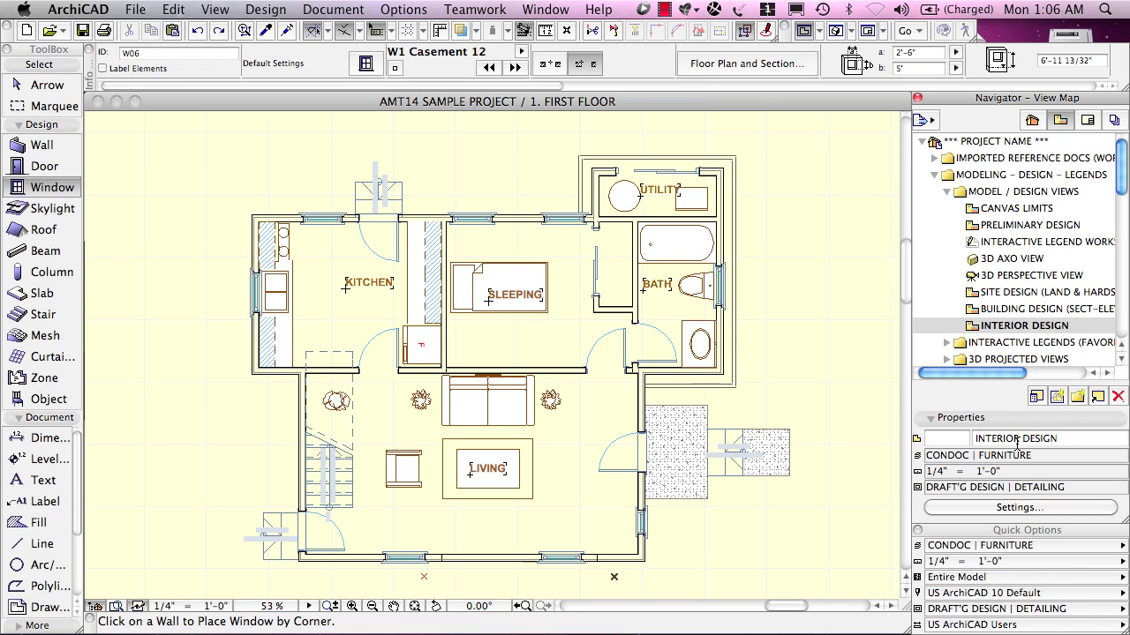
Open the INTERIOR DESIGN View Settings and try ID By Project Map, then Custom
left_click(1006, 508)
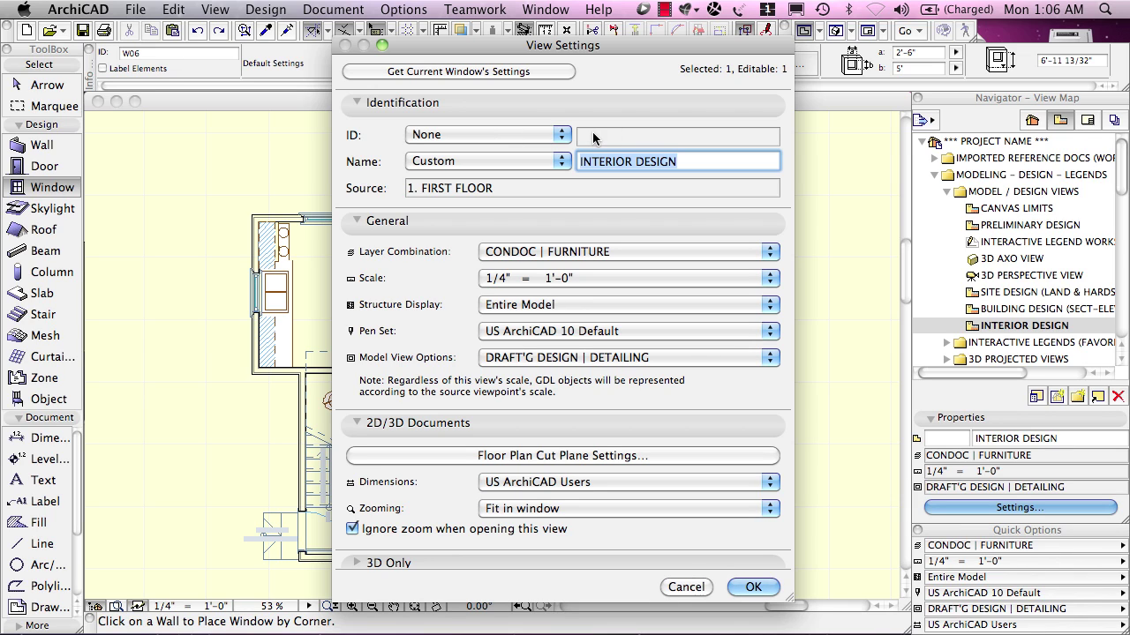
left_click(558, 138)
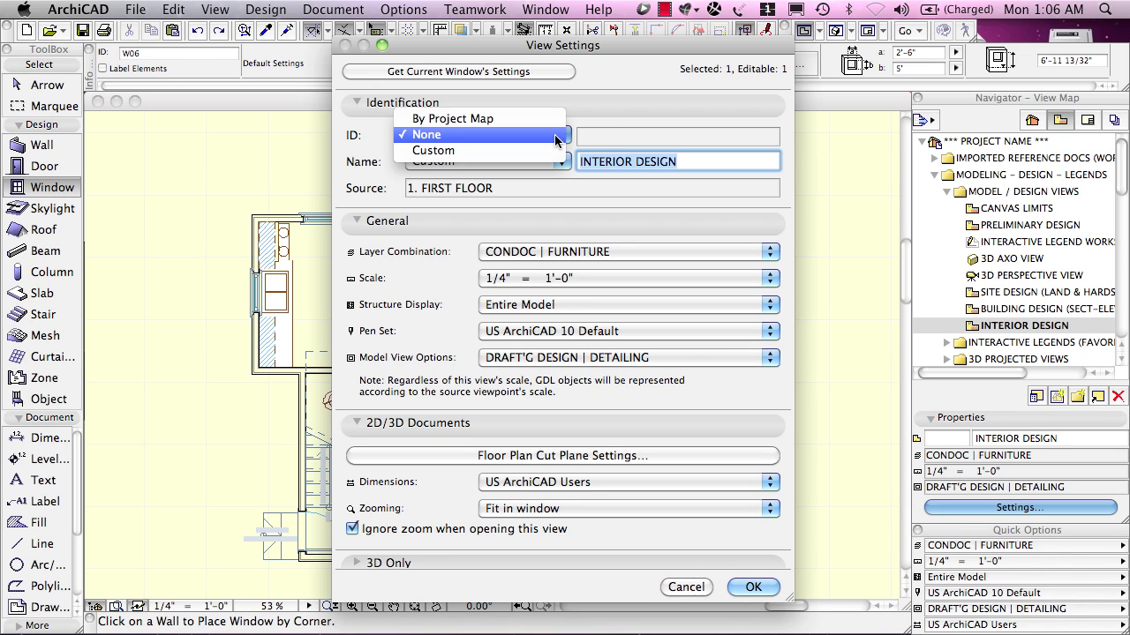
left_click(549, 119)
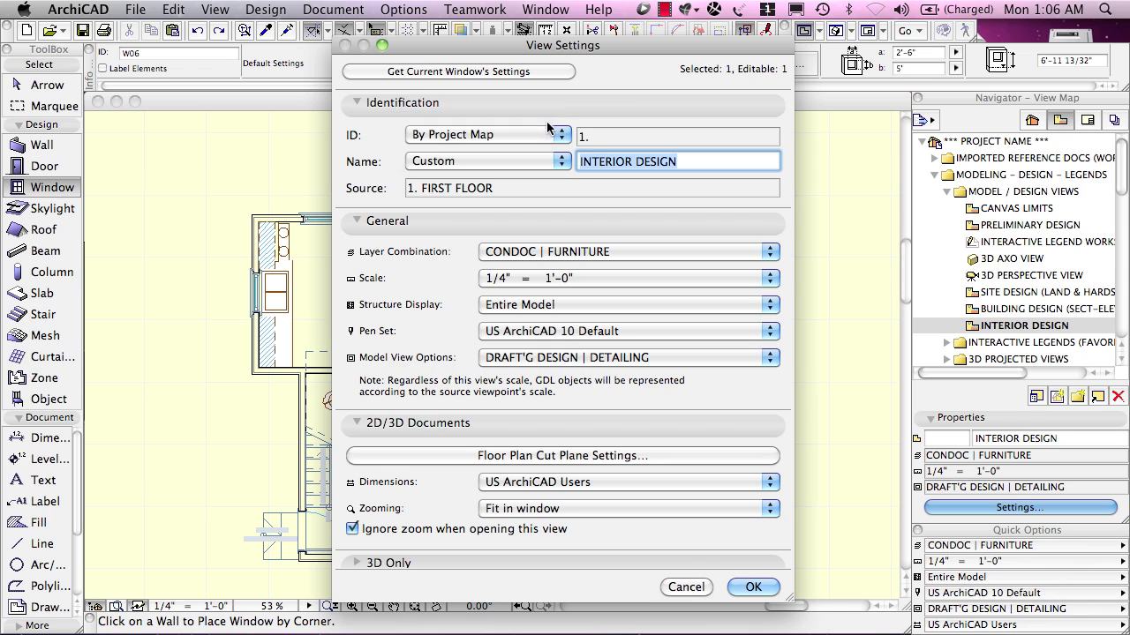
left_click(545, 136)
left_click(481, 166)
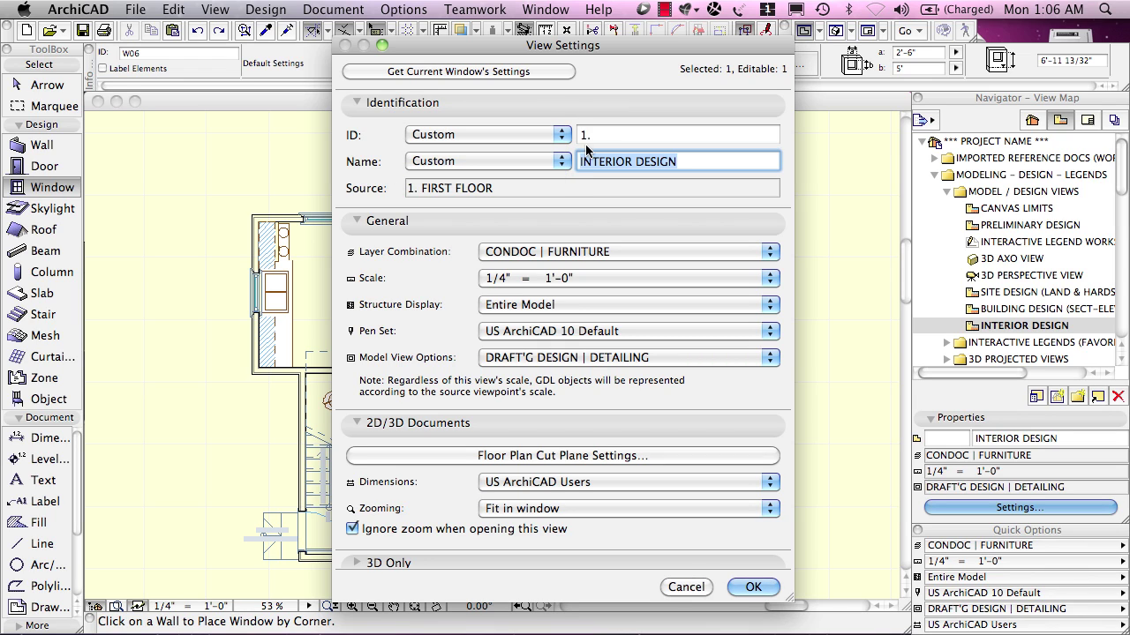
Clear the custom ID, set the ID back to None, and review the Name choices
left_click(582, 134)
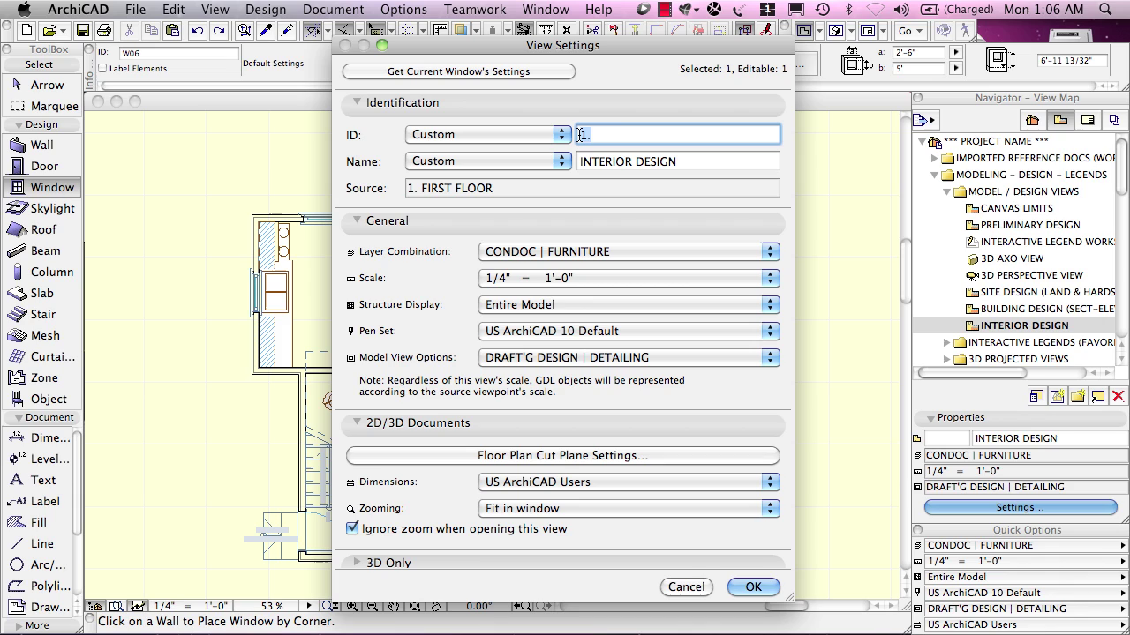
key("BackSpace")
left_click(560, 134)
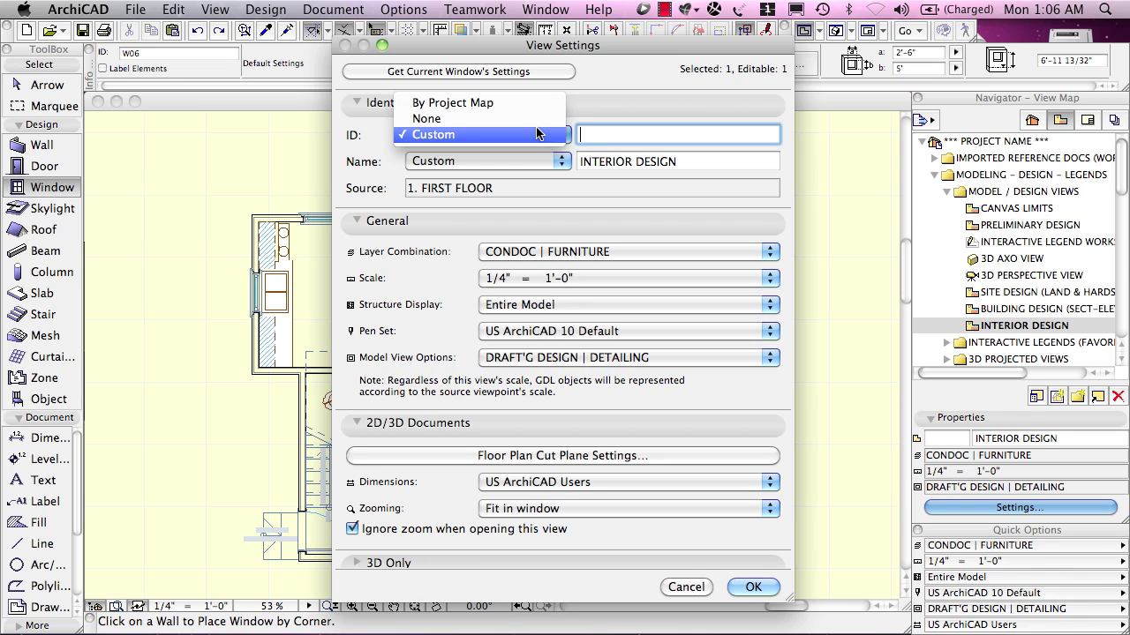
left_click(532, 118)
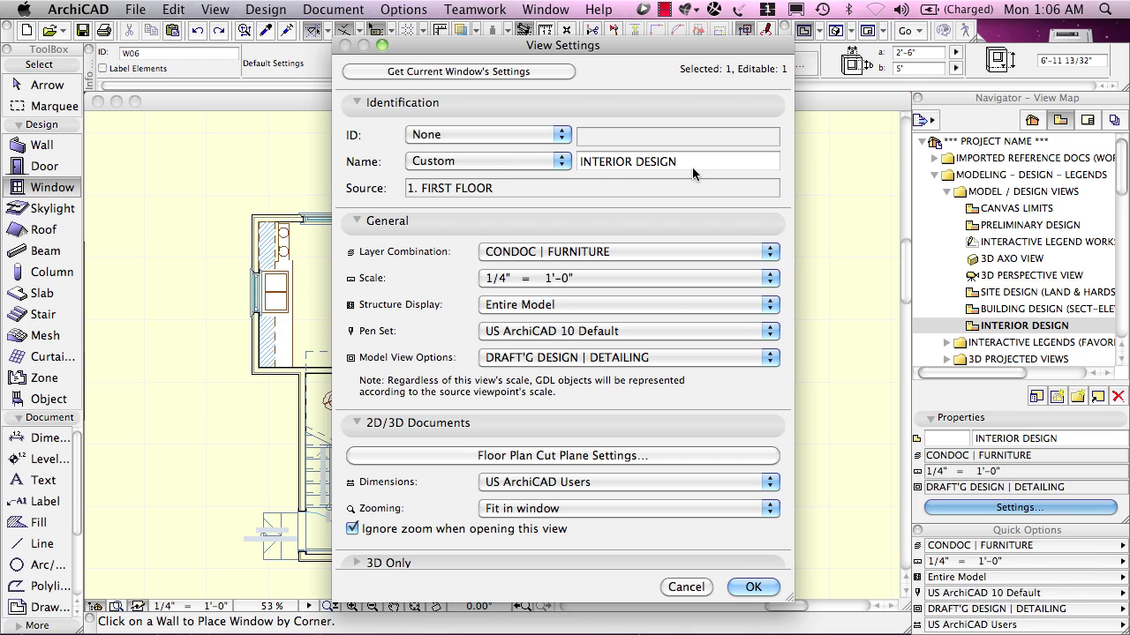
left_click(562, 161)
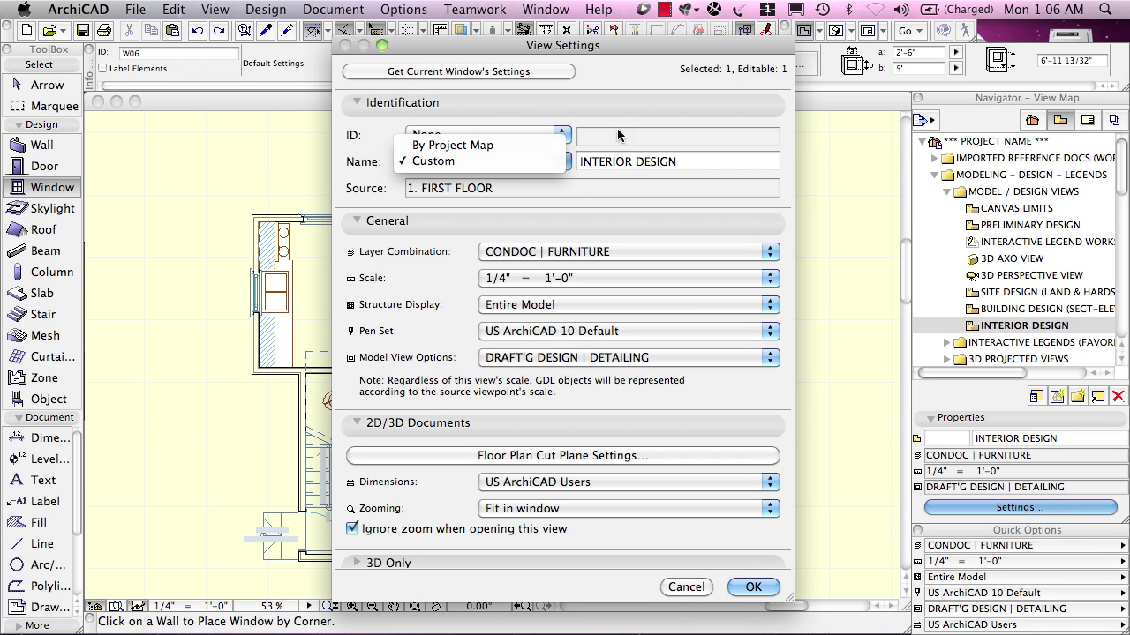
left_click(646, 108)
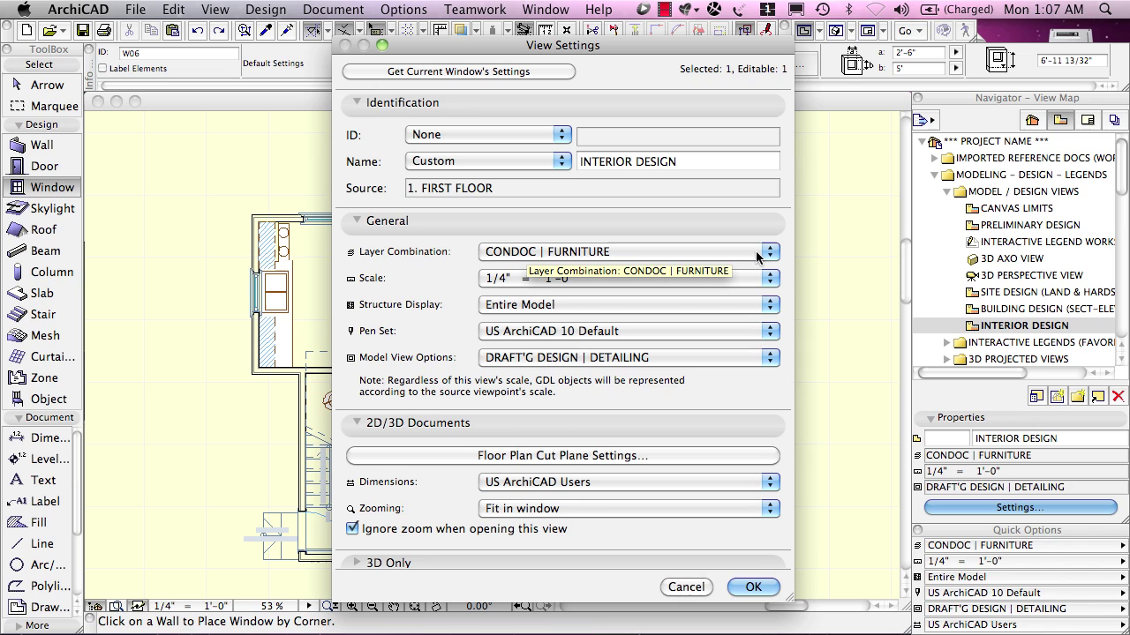
left_click(755, 250)
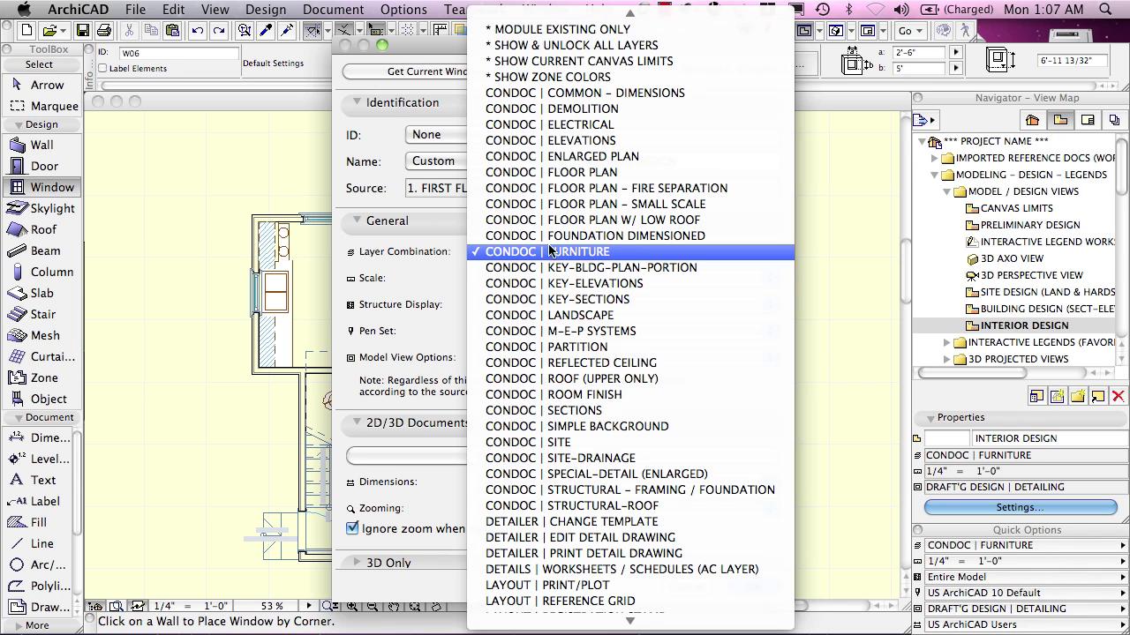
left_click(415, 254)
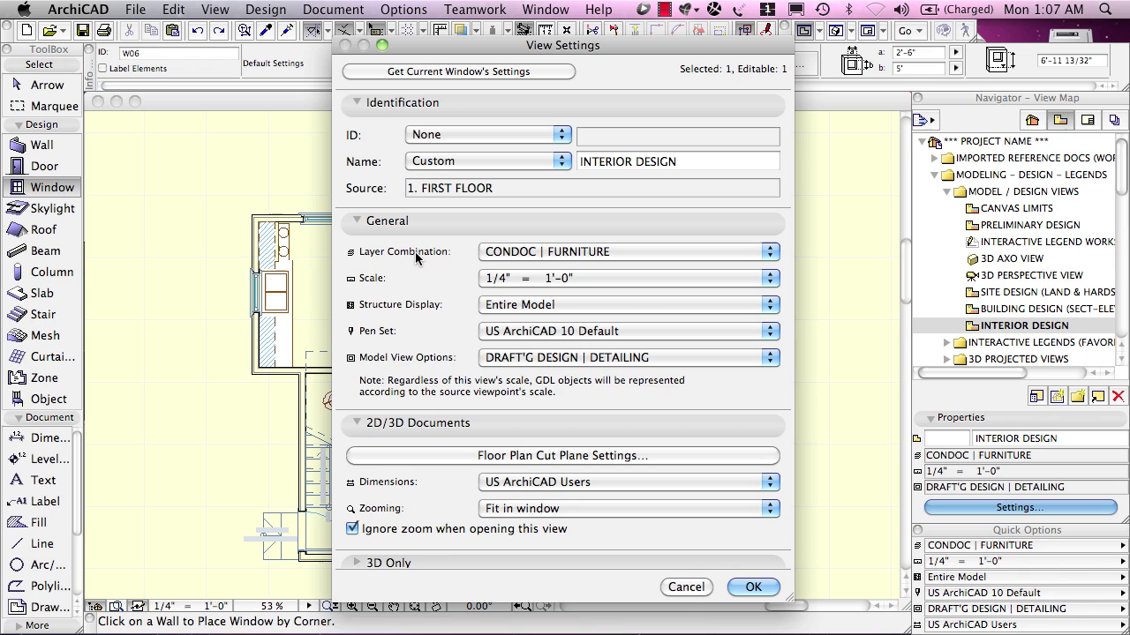
left_click(662, 279)
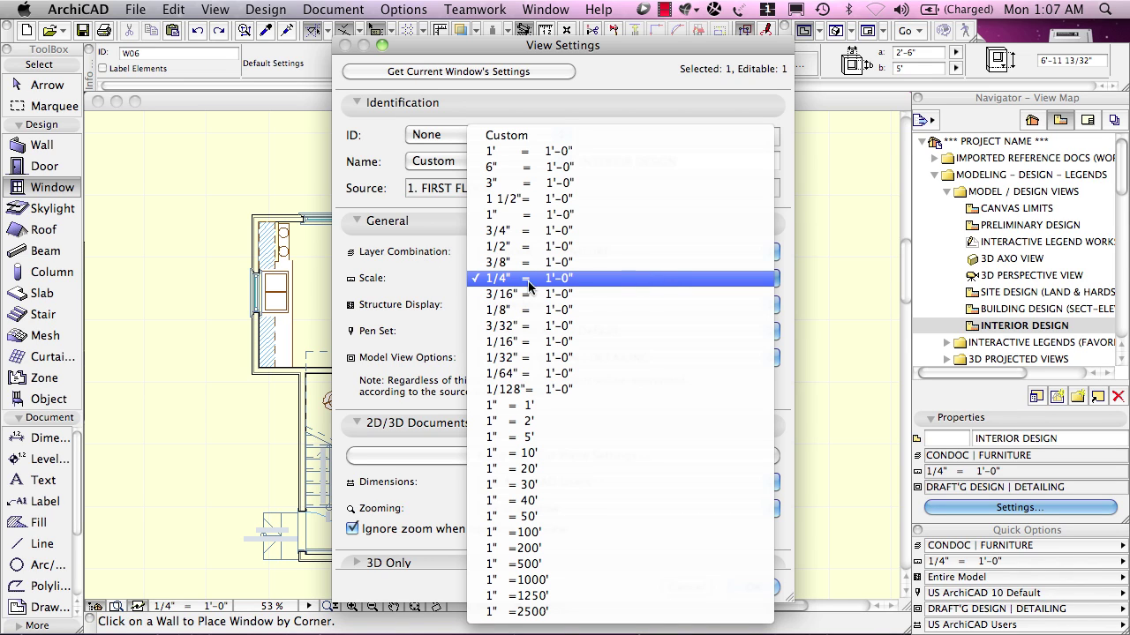
left_click(424, 280)
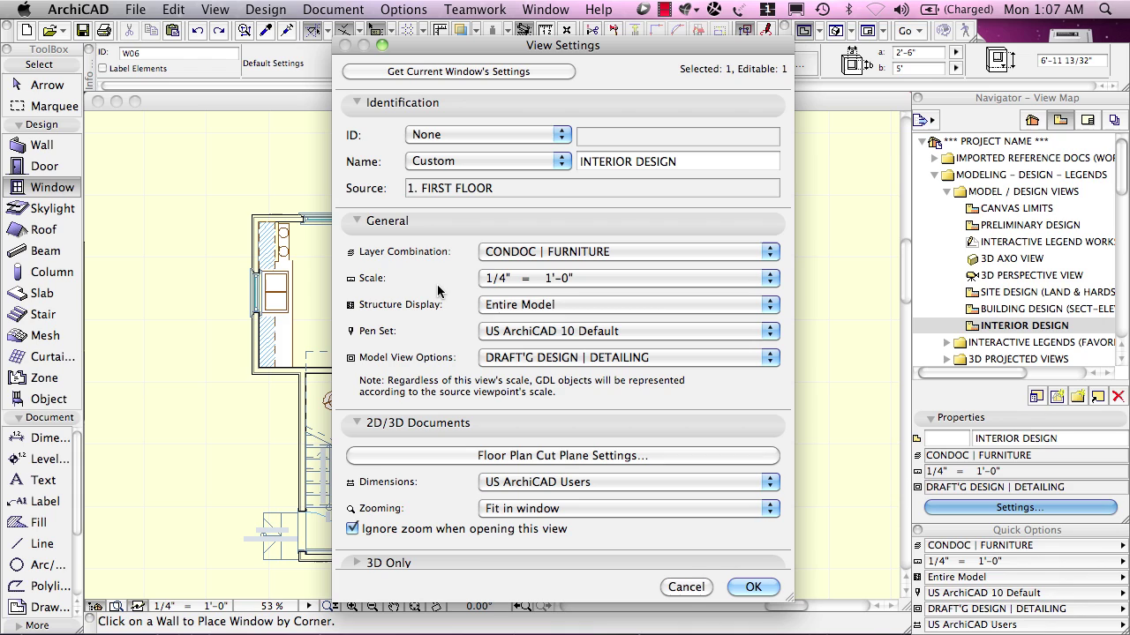
left_click(658, 300)
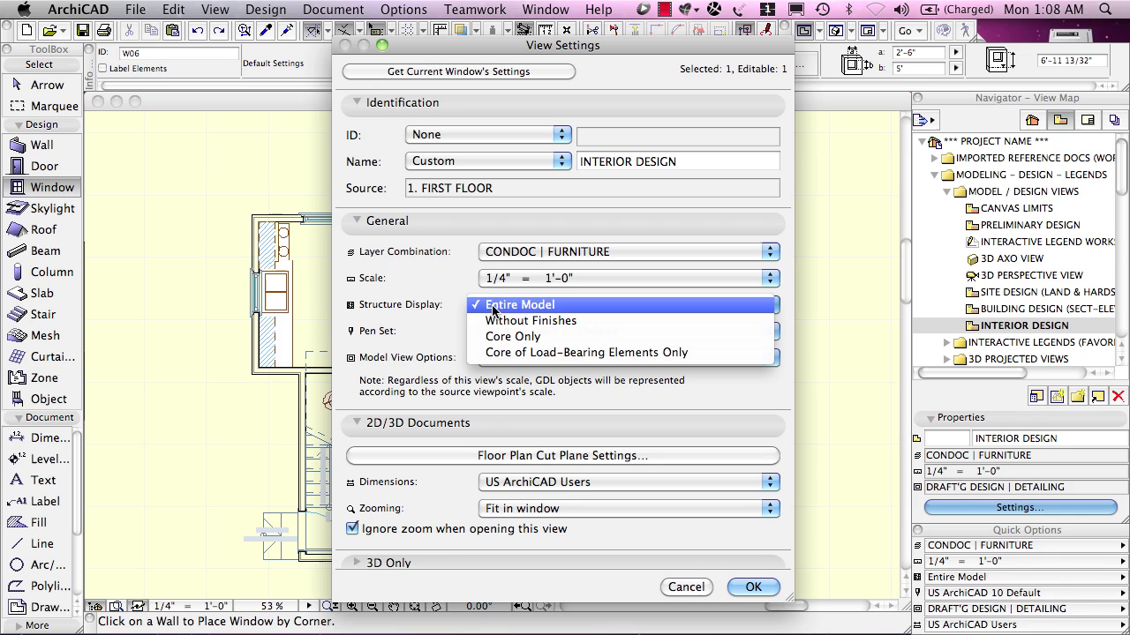
left_click(441, 306)
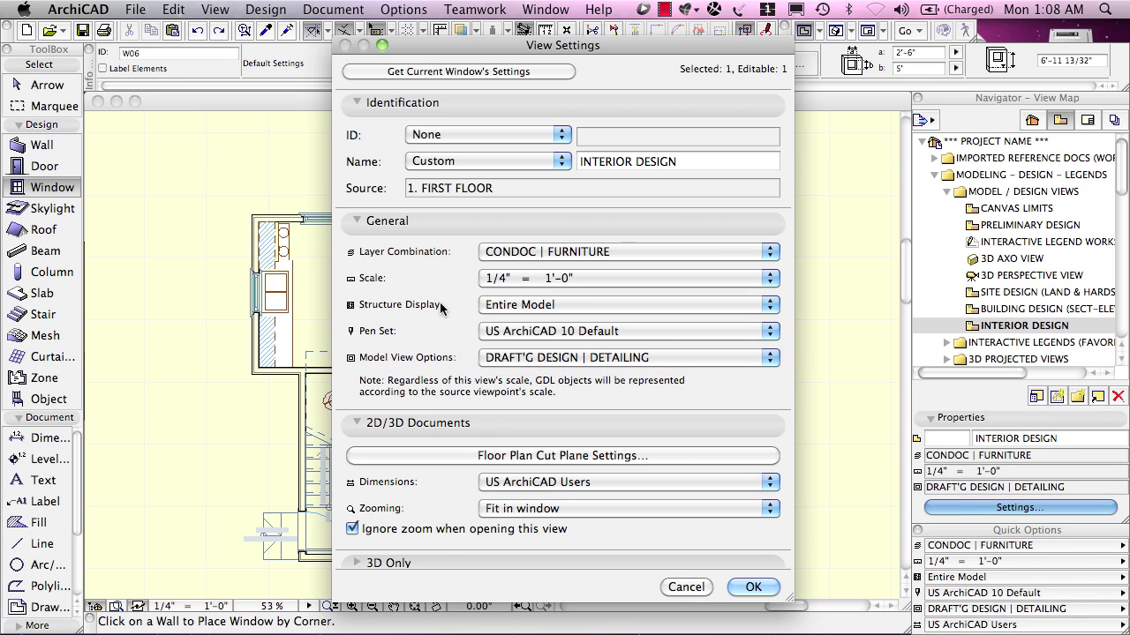
left_click(593, 333)
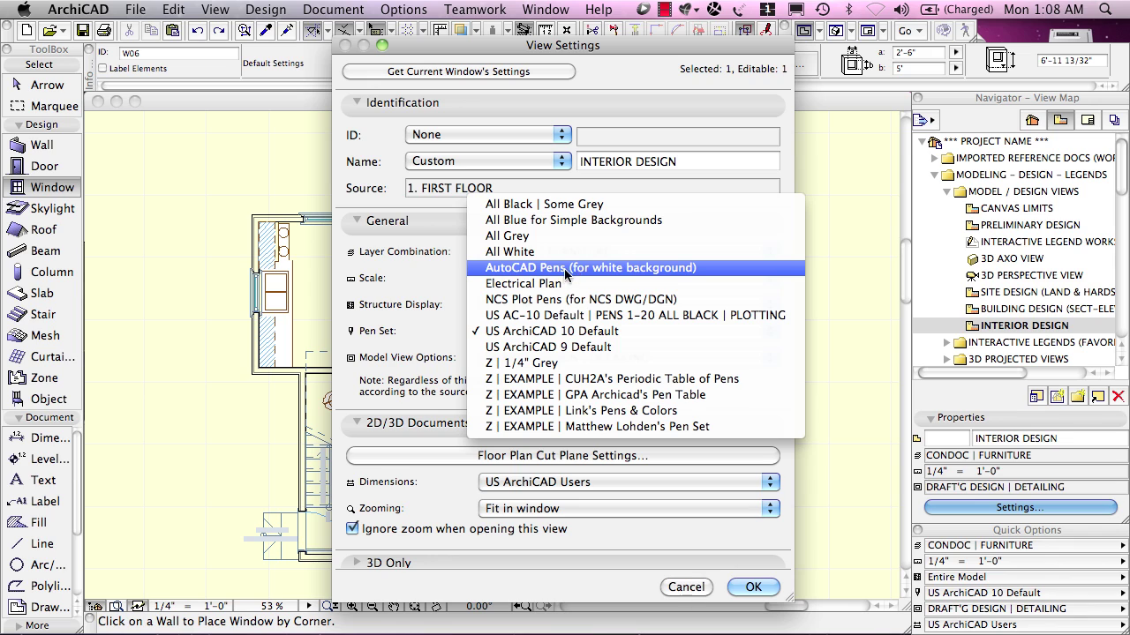
left_click(406, 267)
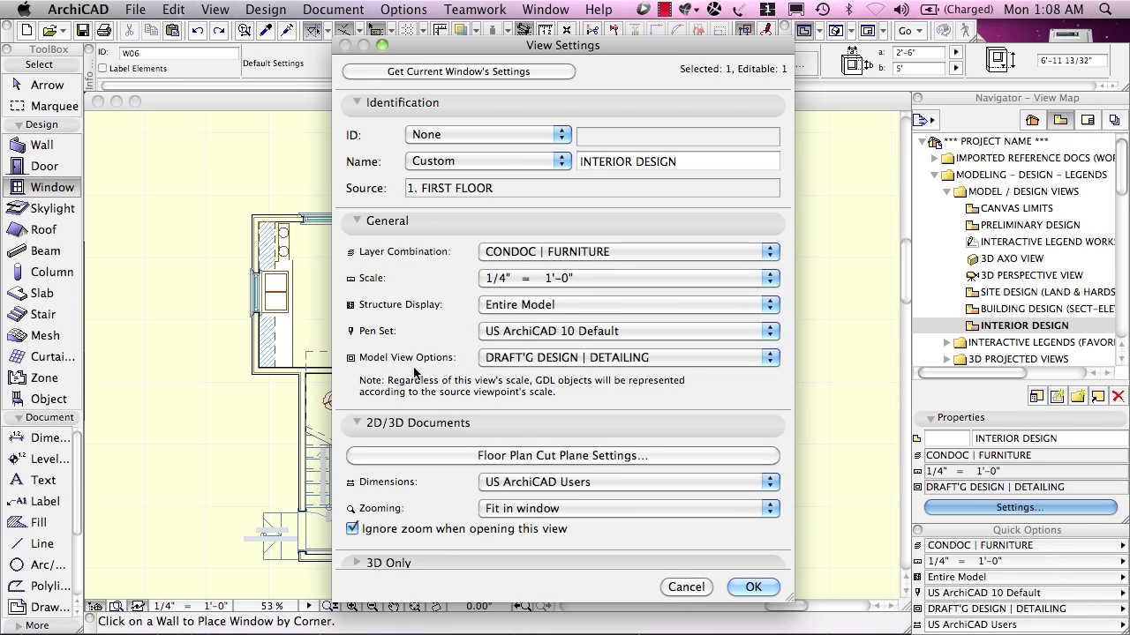
left_click(518, 358)
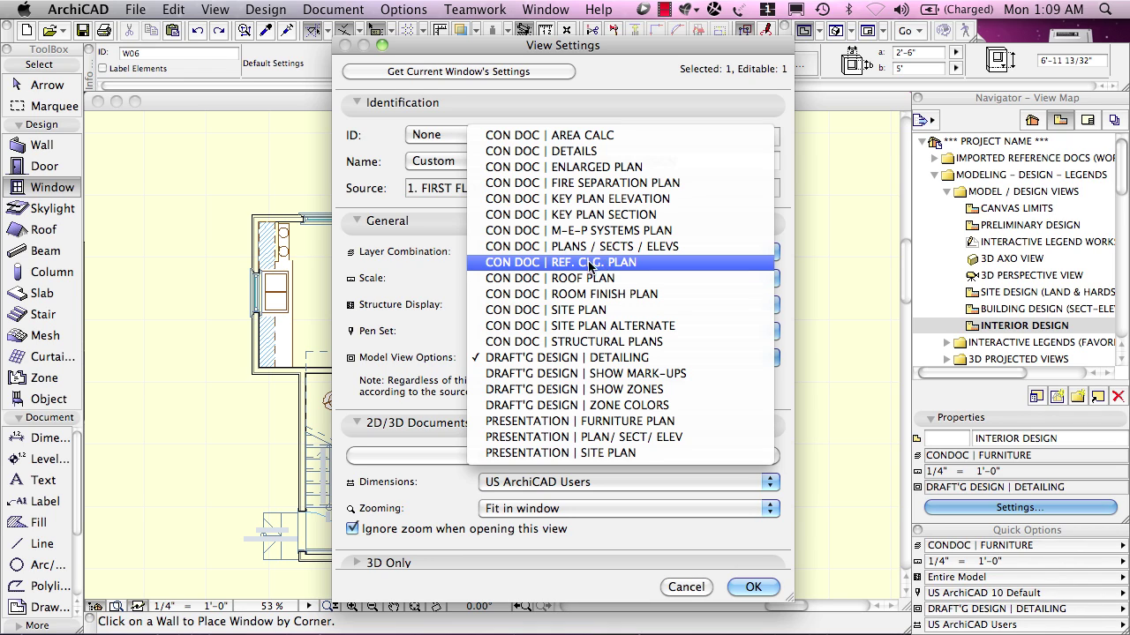
left_click(437, 267)
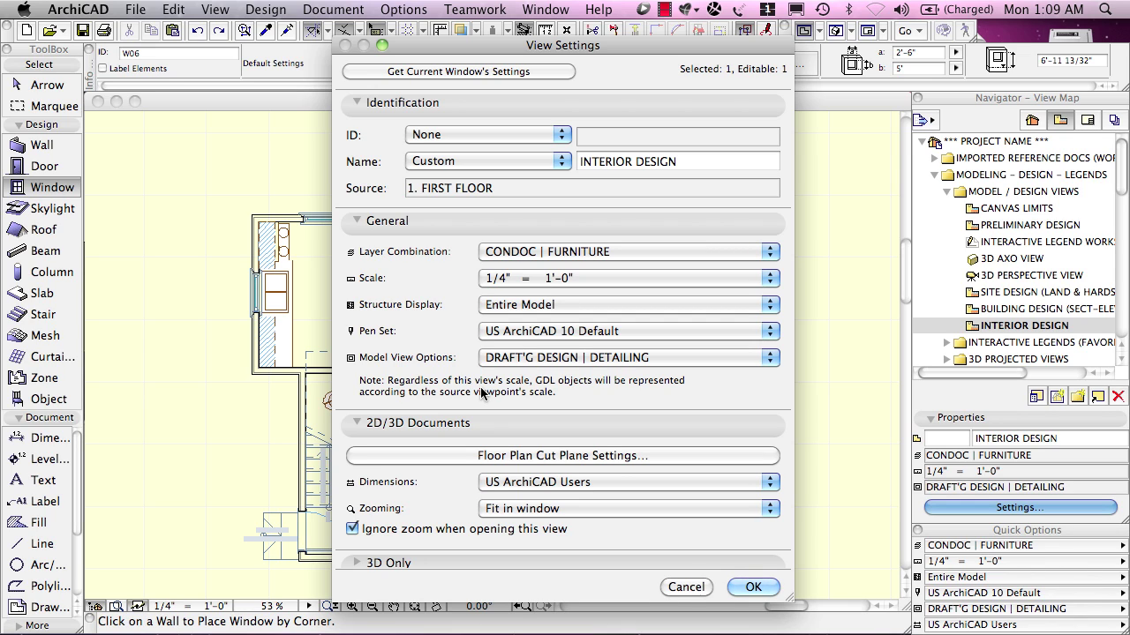
left_click(614, 459)
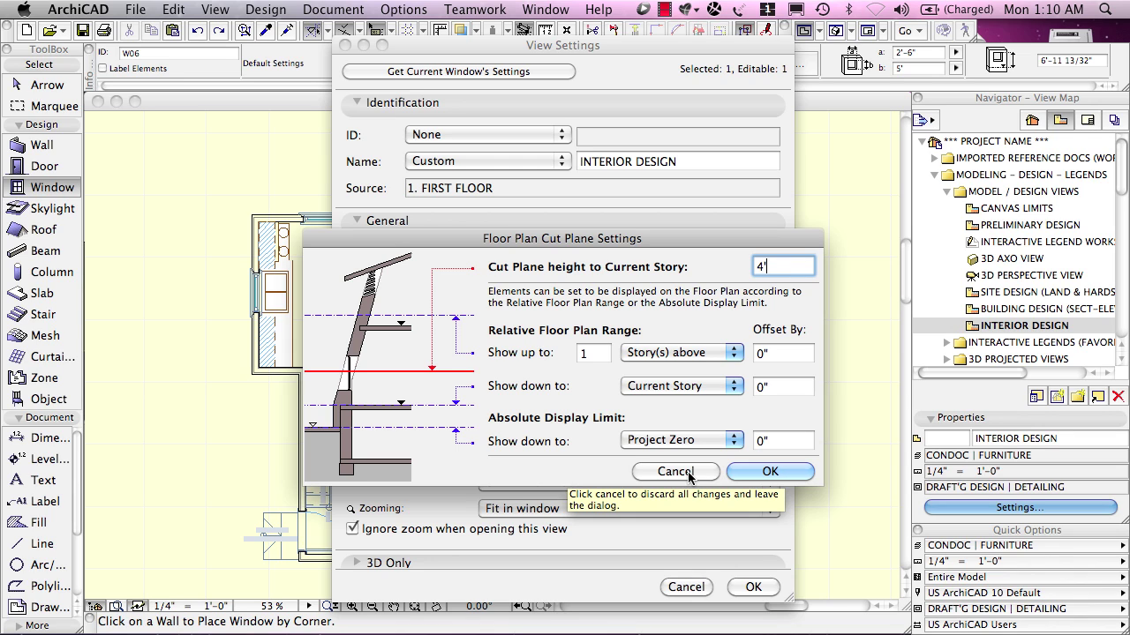
left_click(688, 471)
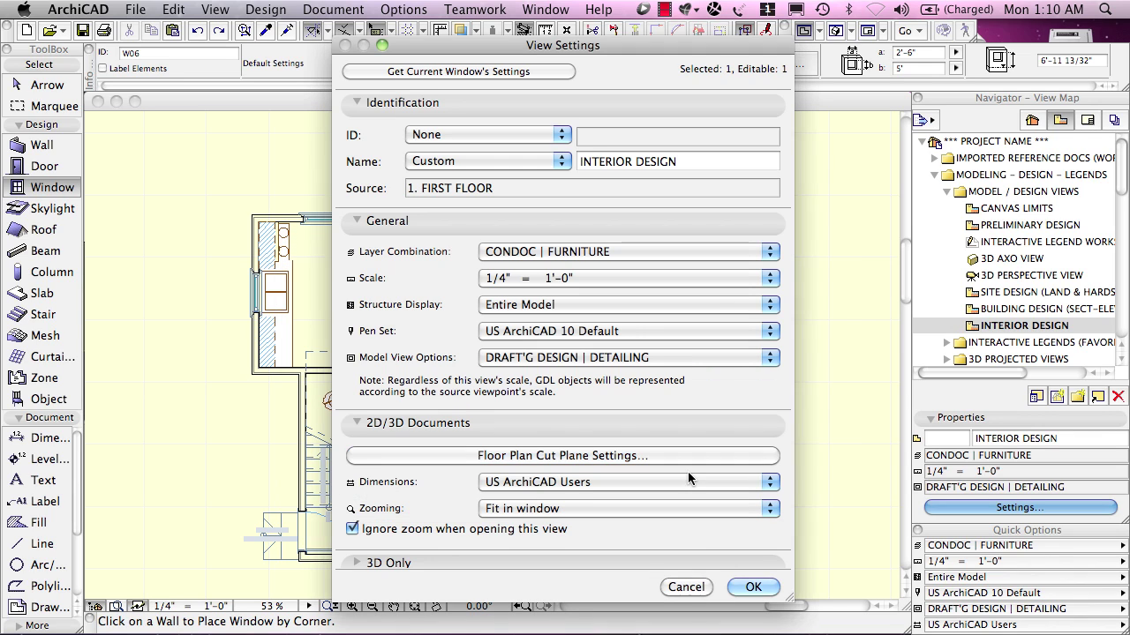
left_click(543, 483)
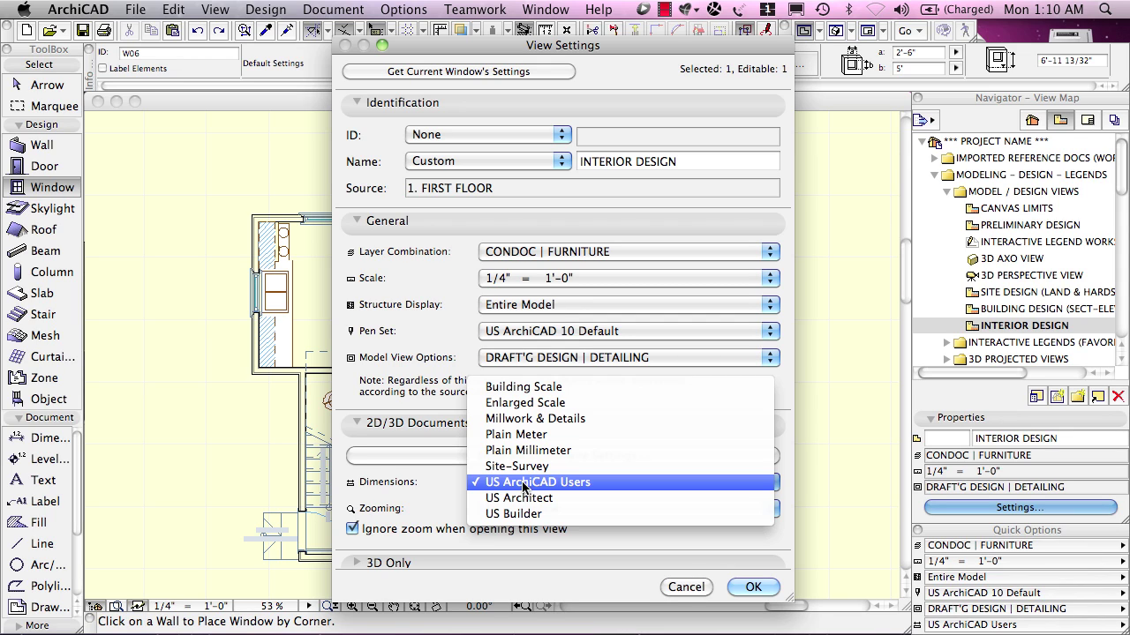
left_click(438, 486)
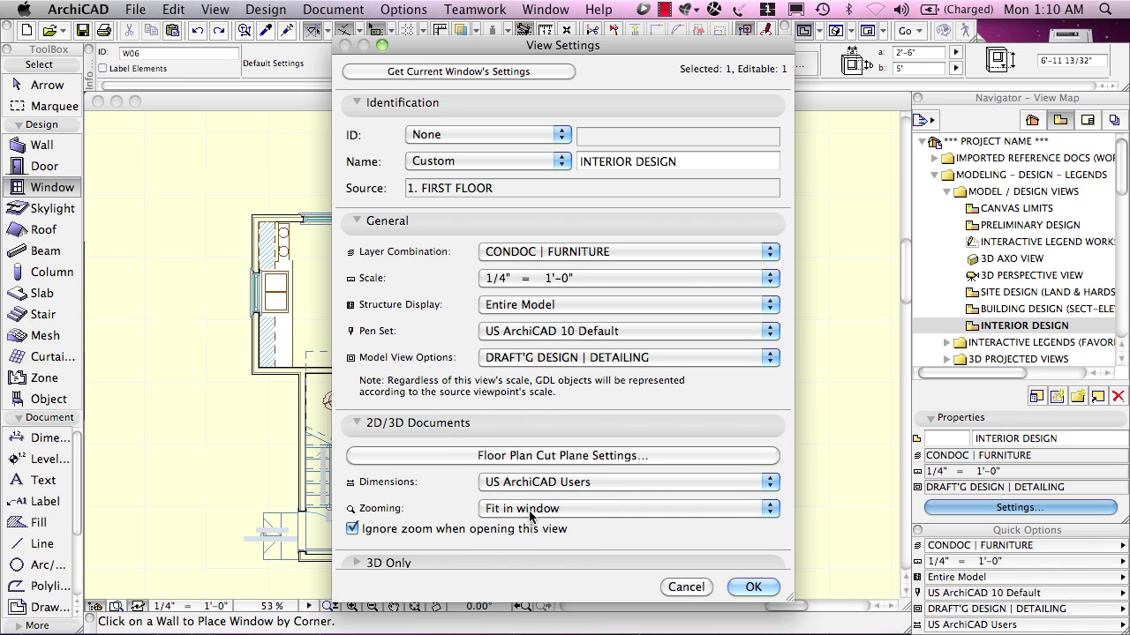
left_click(530, 512)
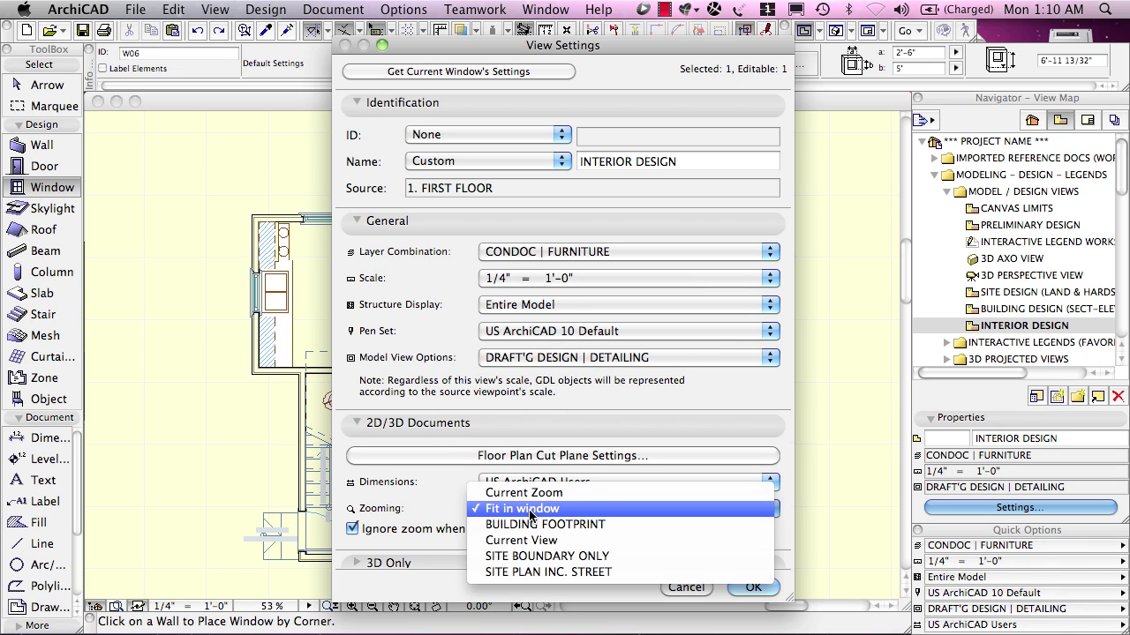
left_click(452, 514)
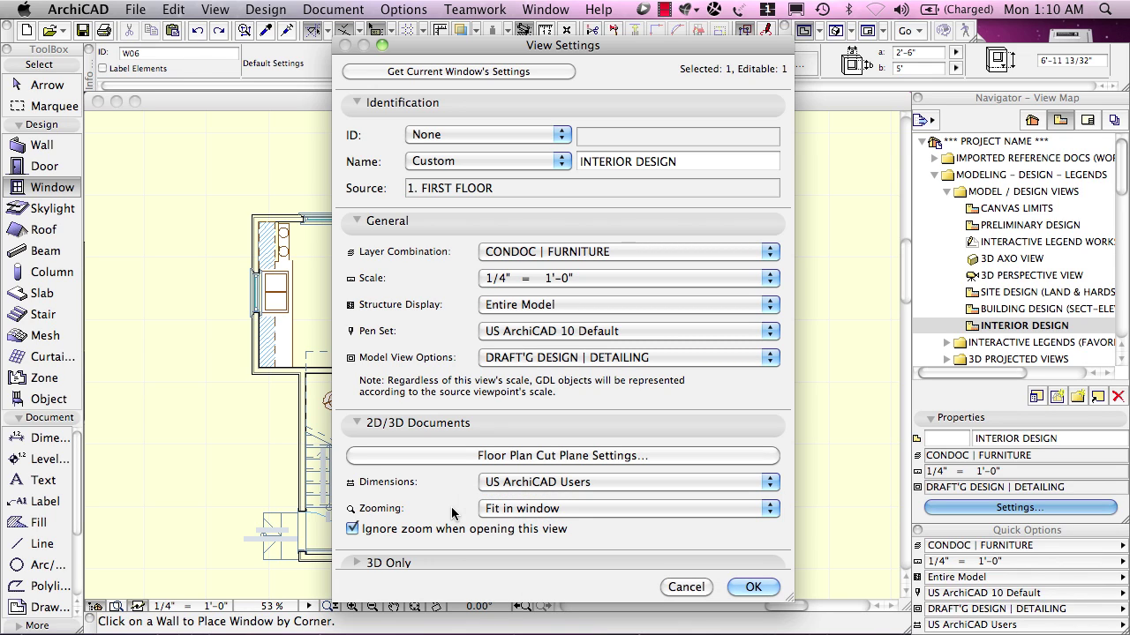